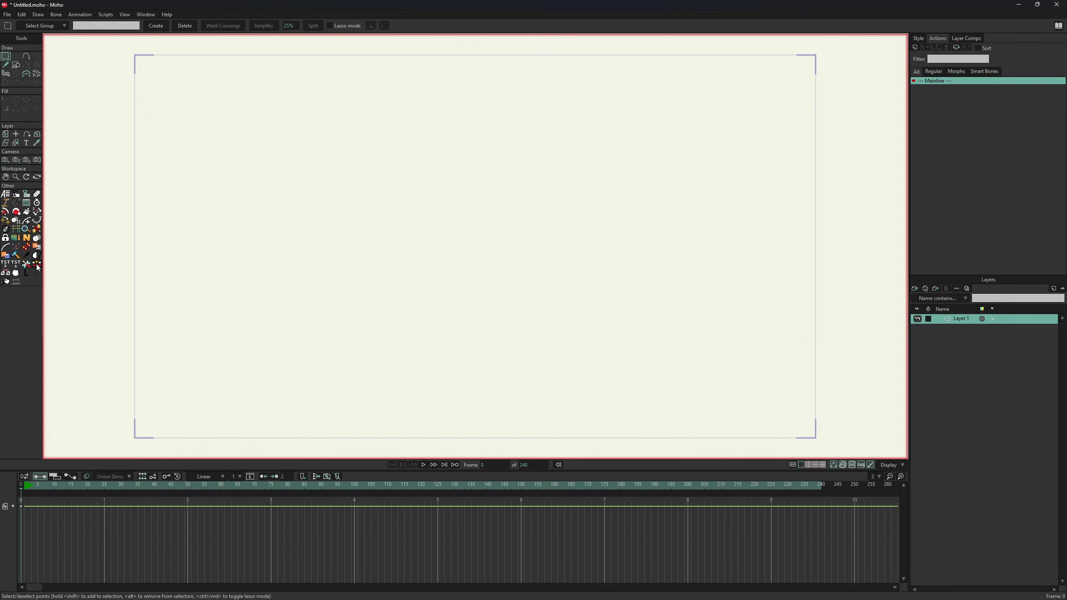
# Open the MR Tween Machine tool in the empty project
pyautogui.click(36, 264)
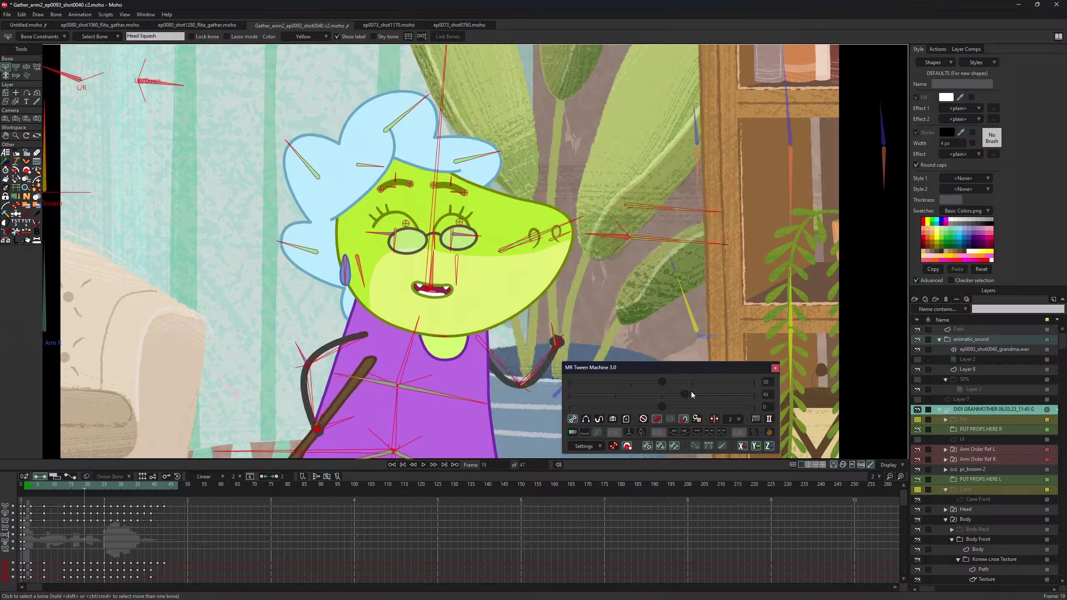
# Adjust the grandmother's pose with a Tween Machine slider and step forward through the frames of the shot
pyautogui.moveTo(690, 392)
pyautogui.mouseDown()
pyautogui.moveTo(703, 392)
pyautogui.moveTo(607, 392)
pyautogui.moveTo(703, 405)
pyautogui.moveTo(613, 405)
pyautogui.moveTo(694, 398)
pyautogui.moveTo(680, 404)
pyautogui.mouseUp()
pyautogui.press('Right')
pyautogui.press('Right')
pyautogui.hotkey('ctrl', 'Right')
pyautogui.hotkey('ctrl', 'Right')
pyautogui.hotkey('ctrl', 'Right')
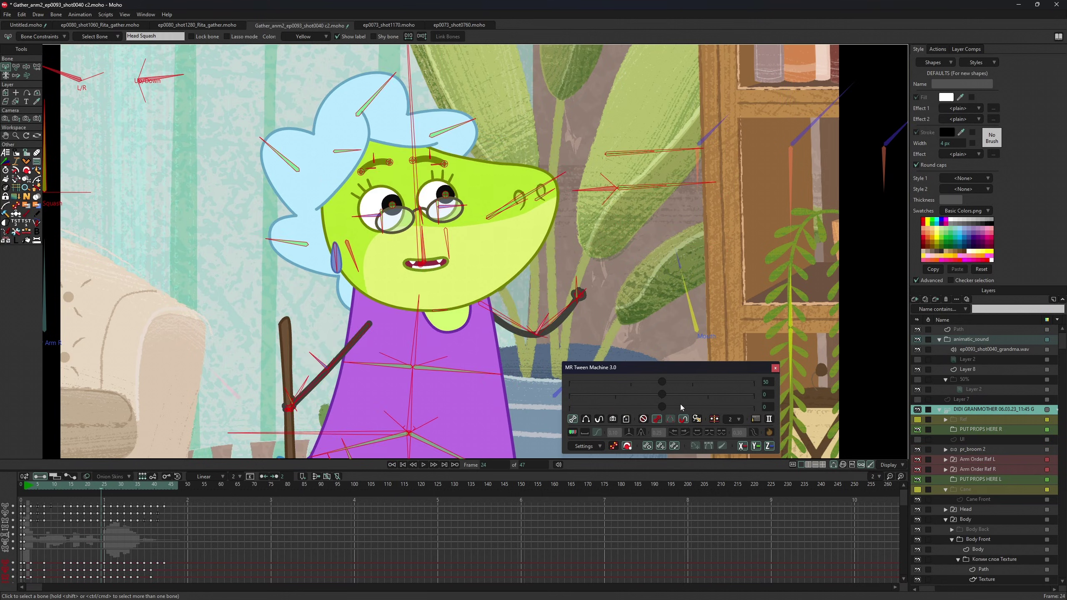
pyautogui.hotkey('ctrl', 'Right')
pyautogui.hotkey('ctrl', 'Right')
pyautogui.hotkey('ctrl', 'Right')
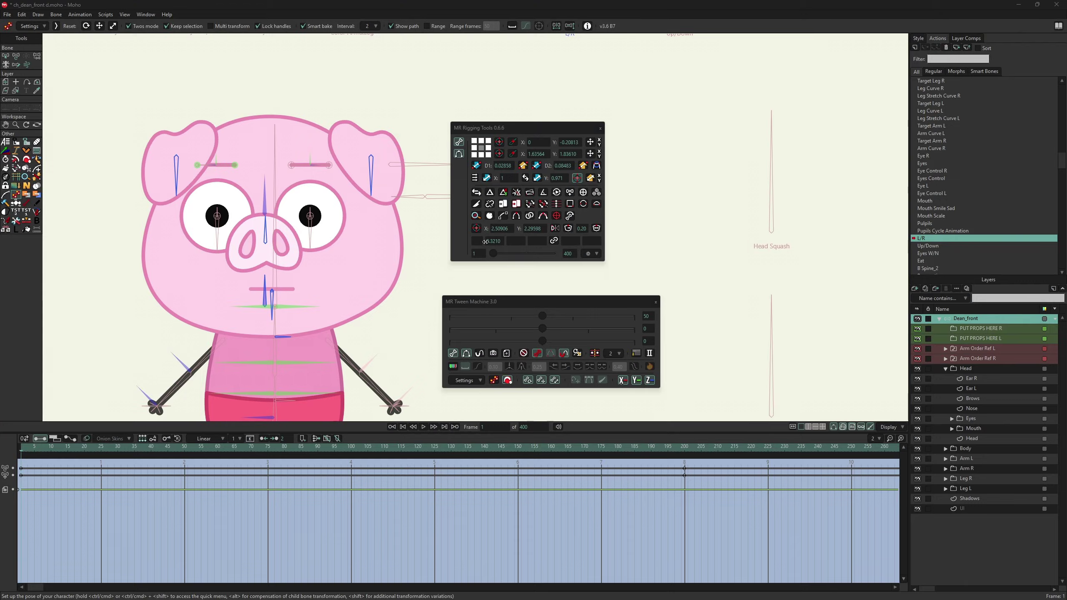
# In the pig's L/R action, shift the nose bone and the mouth bone sideways with the Tween Machine sliders
pyautogui.moveTo(494, 253); pyautogui.dragTo(402, 243)
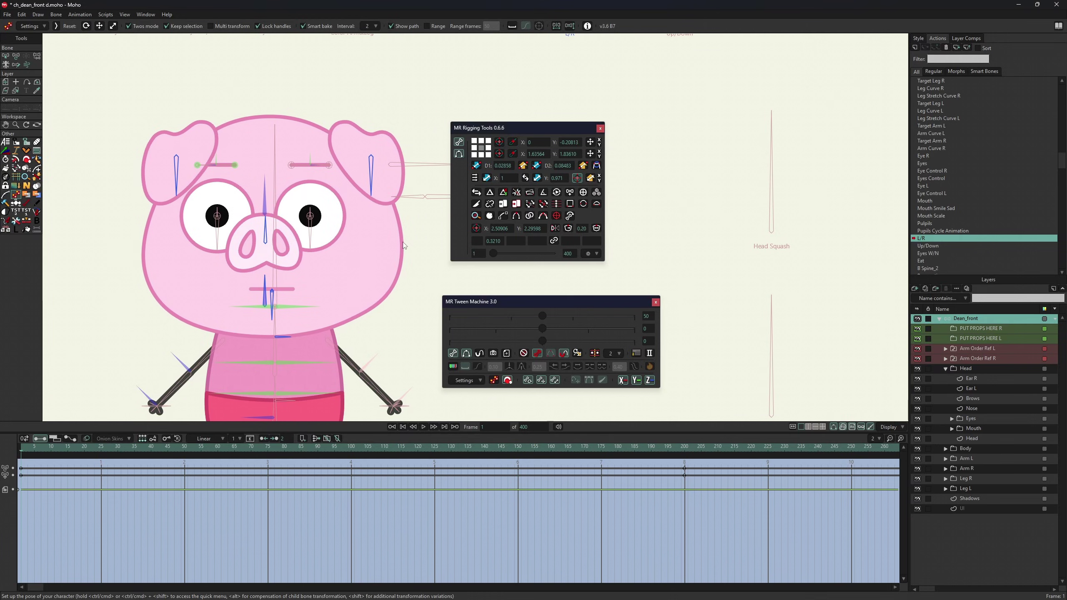
pyautogui.click(266, 237)
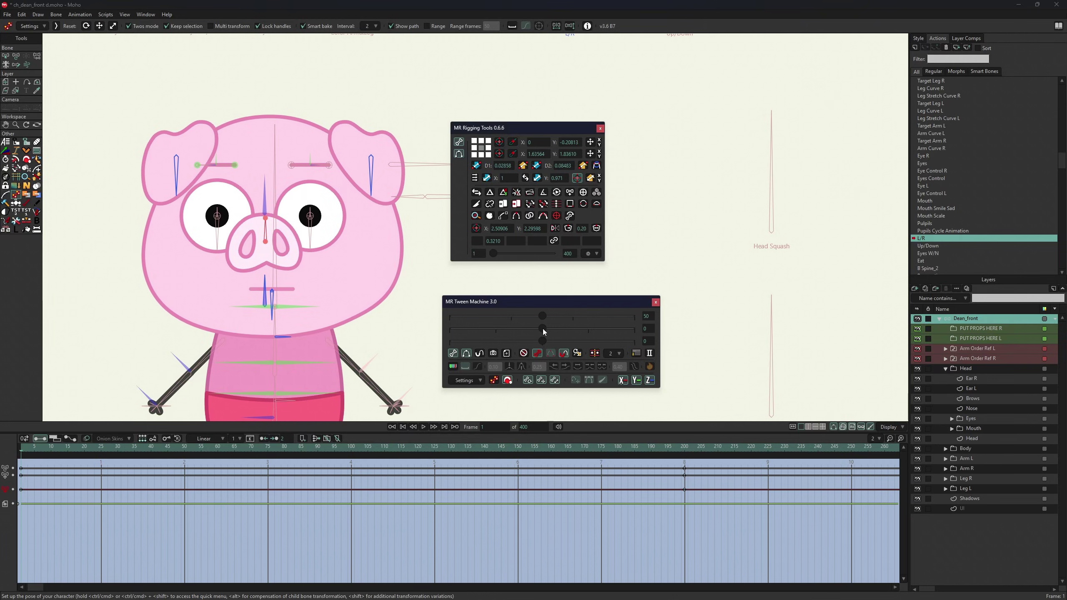
pyautogui.moveTo(542, 328); pyautogui.dragTo(641, 340)
pyautogui.click(272, 297)
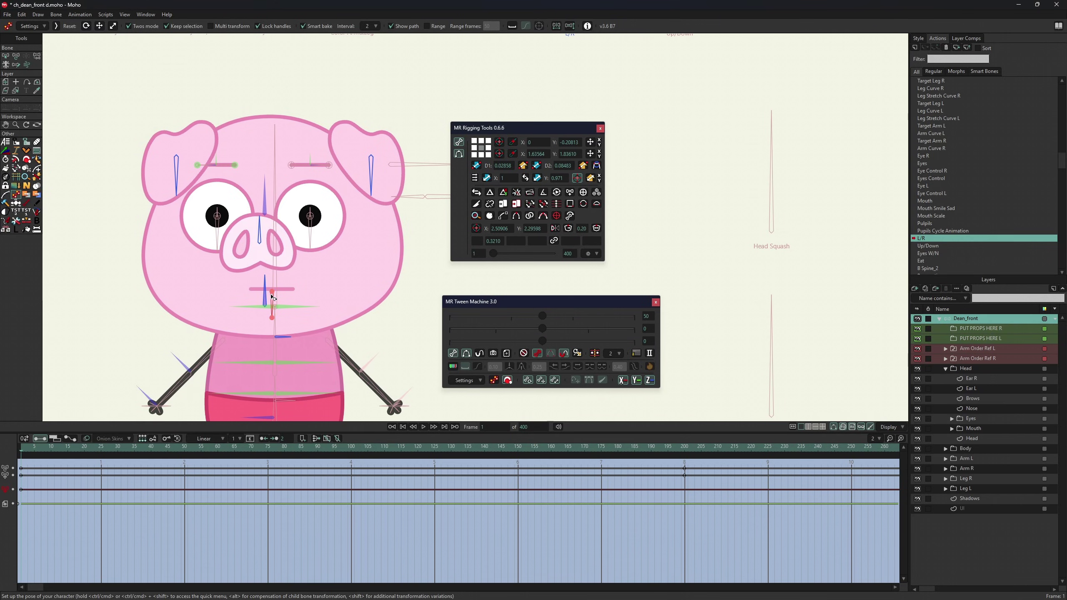
pyautogui.moveTo(541, 341); pyautogui.dragTo(578, 343)
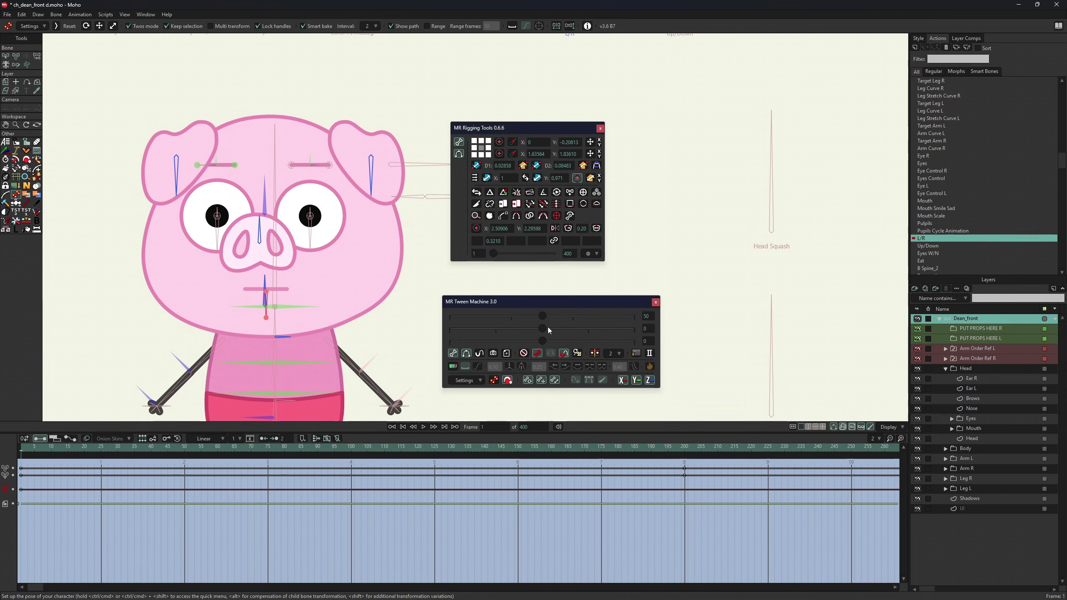
# Shift the pig's right ear bone outward with the Tween Machine and scrub the MR Rigging Tools frame slider
pyautogui.click(177, 173)
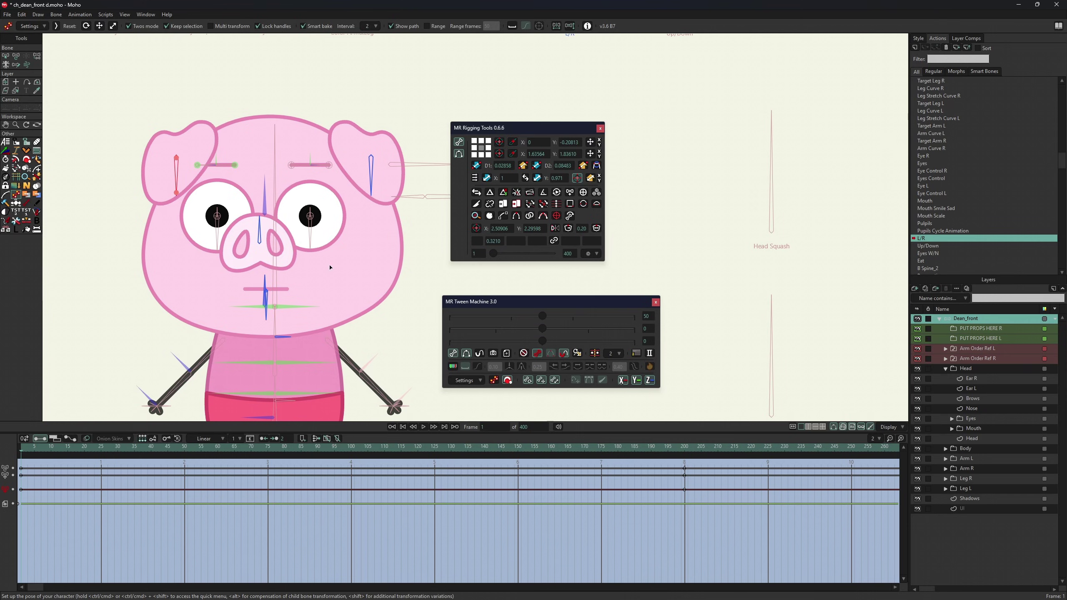
pyautogui.moveTo(534, 328); pyautogui.dragTo(512, 324)
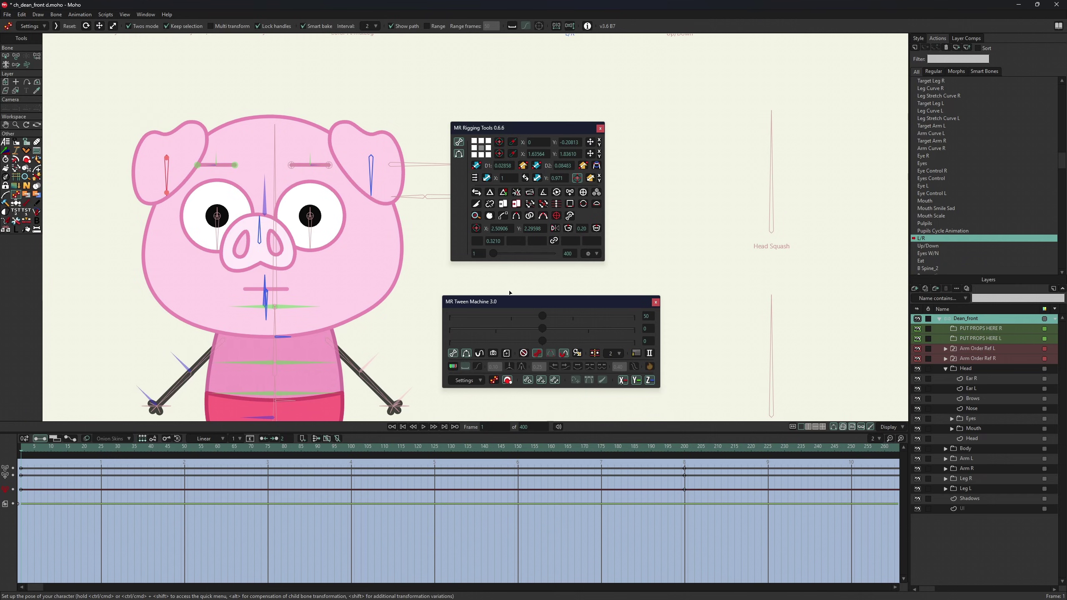
pyautogui.moveTo(492, 252); pyautogui.dragTo(525, 251)
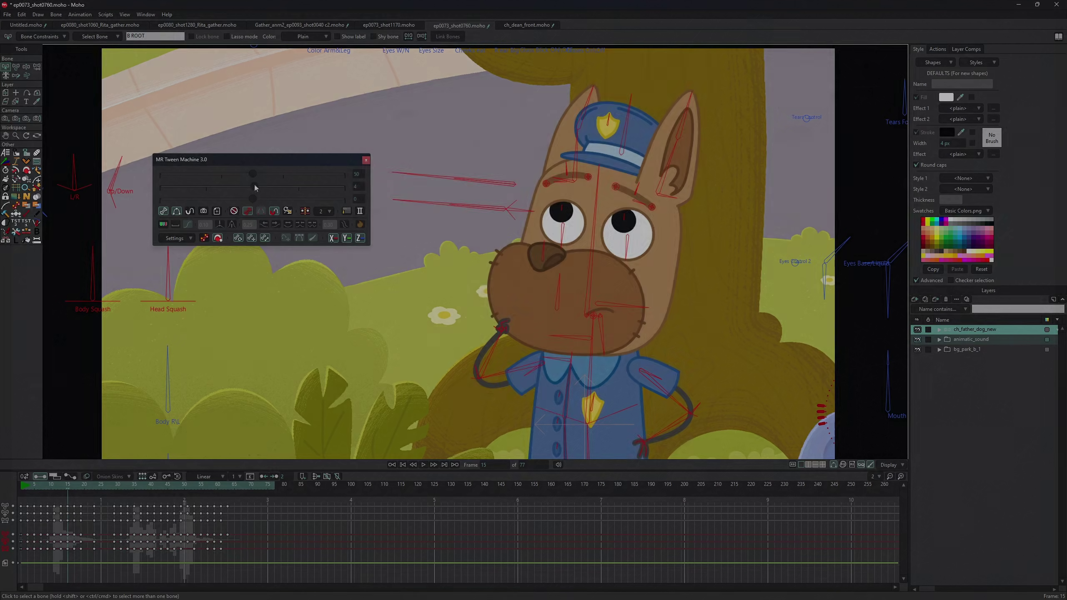
# In the dog shot, blend the pose at frame 15 with Tween Machine range mode off and on, and toggle the mode again
pyautogui.moveTo(254, 185)
pyautogui.mouseDown()
pyautogui.moveTo(211, 188)
pyautogui.moveTo(252, 189)
pyautogui.mouseUp()
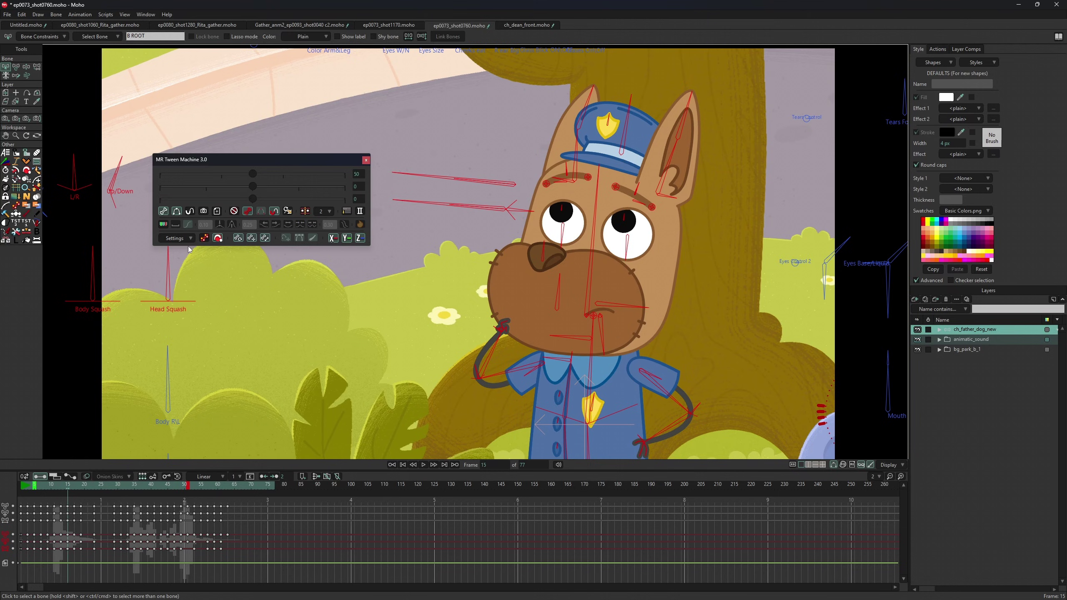
pyautogui.click(164, 224)
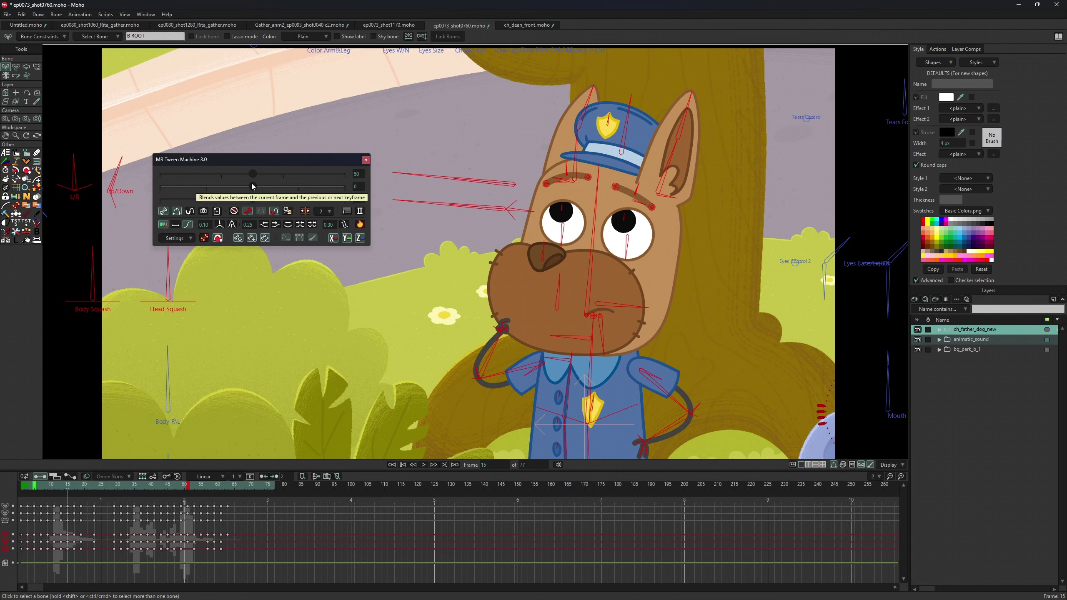
pyautogui.moveTo(252, 185)
pyautogui.mouseDown()
pyautogui.moveTo(206, 187)
pyautogui.moveTo(298, 188)
pyautogui.moveTo(253, 186)
pyautogui.mouseUp()
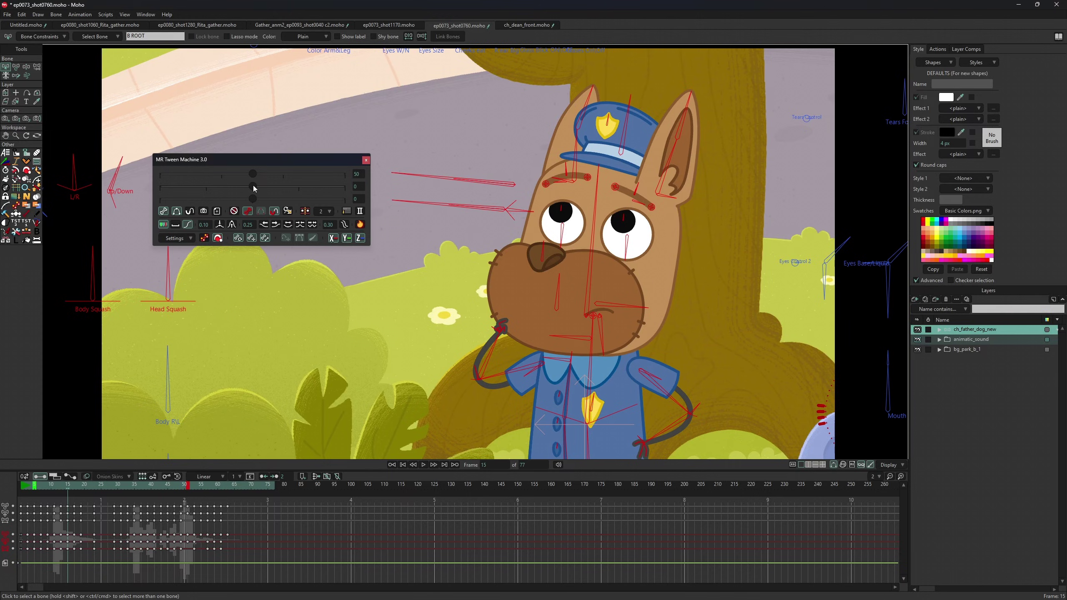
pyautogui.click(164, 226)
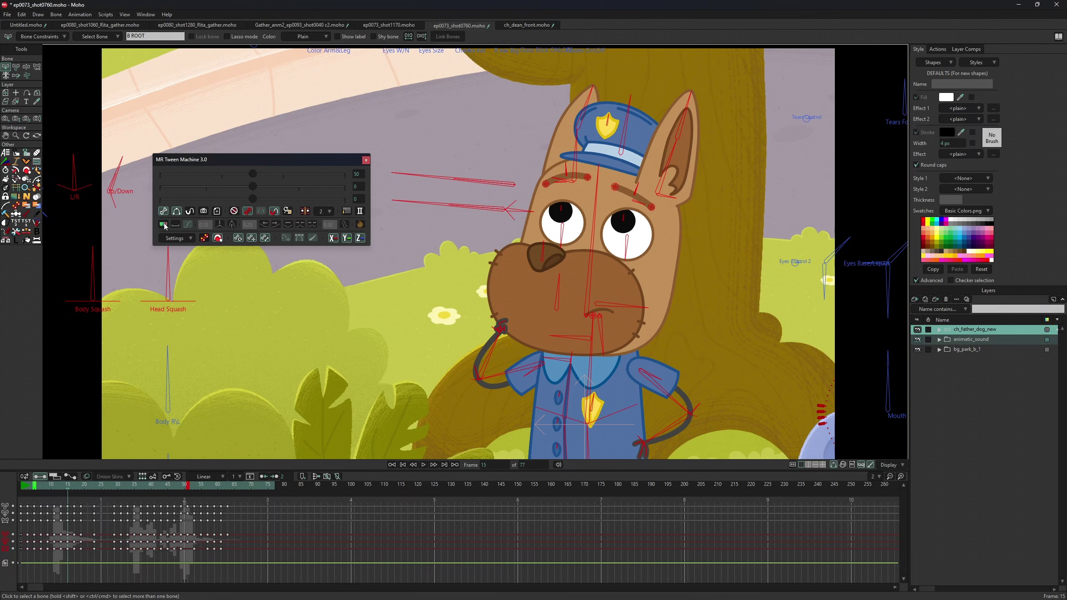
pyautogui.click(164, 226)
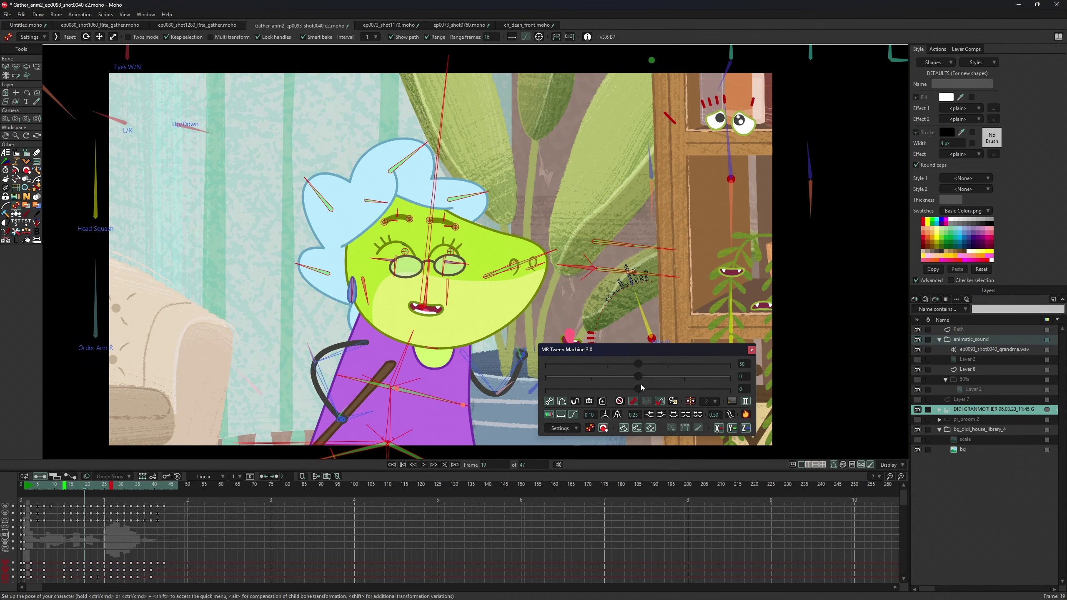
# In the grandmother shot, blend the keyframes over the marked ranges around frames 19 and 27 and scrub the timeline
pyautogui.moveTo(640, 387); pyautogui.dragTo(656, 386)
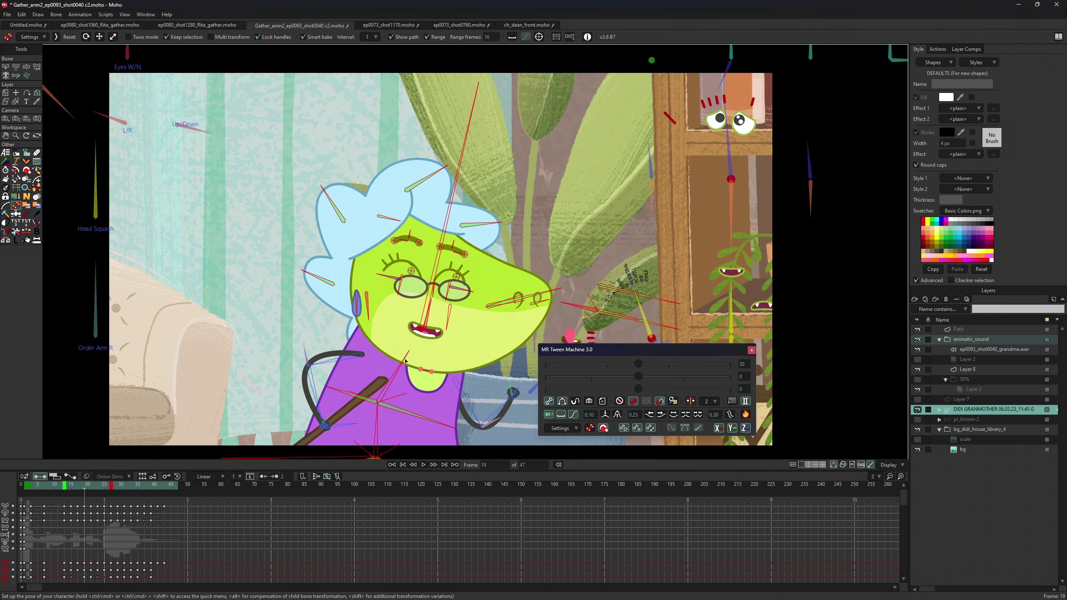
pyautogui.keyDown('alt'); pyautogui.click(85, 487); pyautogui.keyUp('alt')
pyautogui.moveTo(86, 487)
pyautogui.mouseDown()
pyautogui.moveTo(143, 489)
pyautogui.moveTo(101, 487)
pyautogui.moveTo(111, 487)
pyautogui.mouseUp()
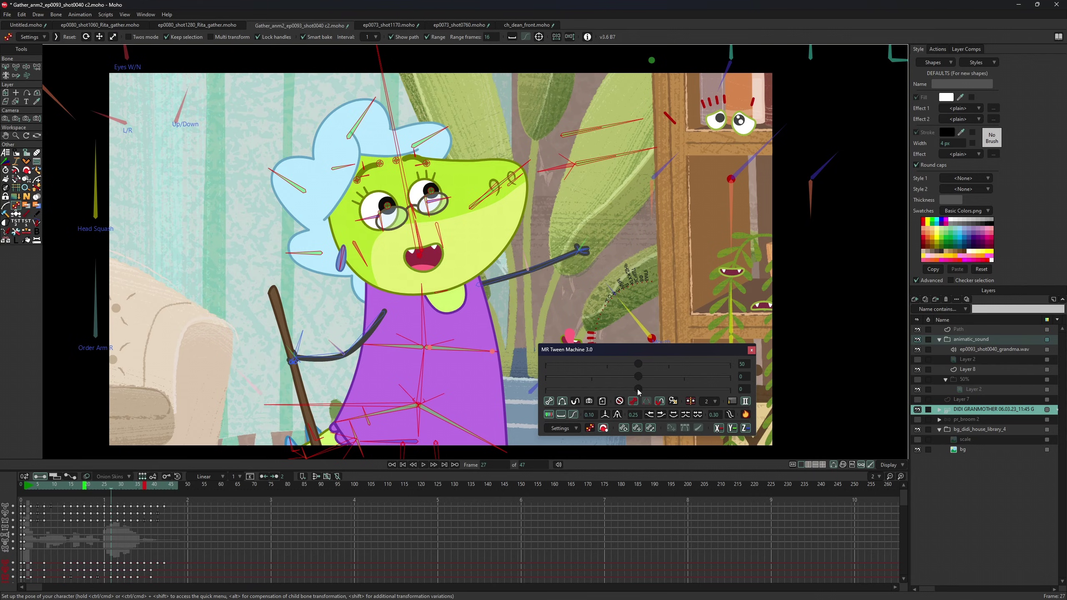
pyautogui.moveTo(637, 389); pyautogui.dragTo(674, 391)
pyautogui.moveTo(63, 485); pyautogui.dragTo(158, 487)
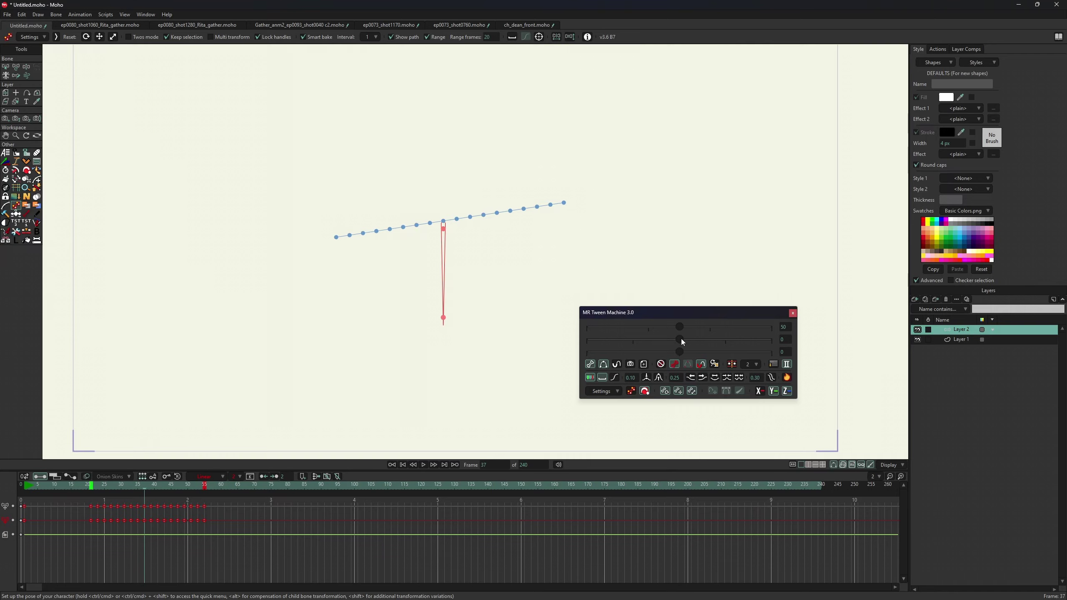
# Try blending the single bone's range around frame 37, undo it, and repeat the blend with the curved falloff option
pyautogui.moveTo(681, 339); pyautogui.dragTo(822, 339)
pyautogui.hotkey('ctrl', 'z')
pyautogui.click(616, 377)
pyautogui.moveTo(680, 338); pyautogui.dragTo(809, 342)
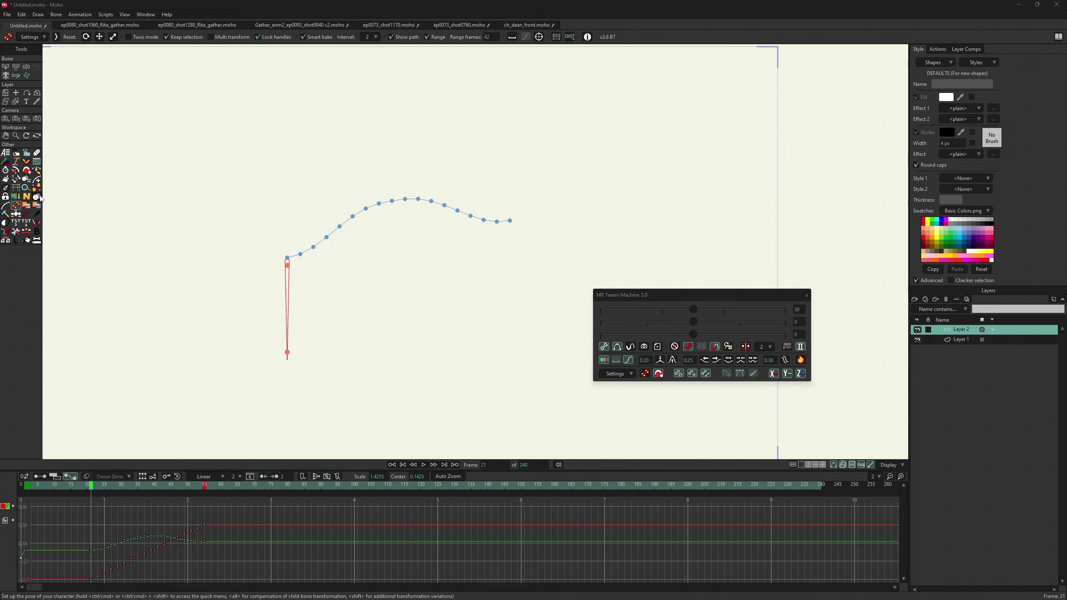
# Set Key Motion to Scale mode with an amount of 10
pyautogui.click(40, 191)
pyautogui.click(553, 292)
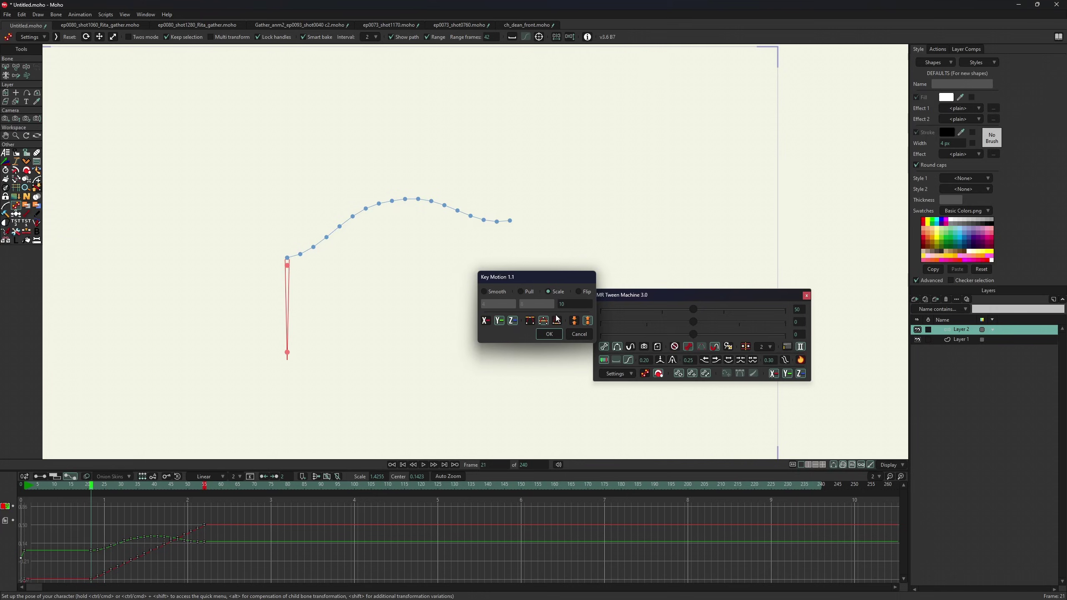
pyautogui.click(548, 334)
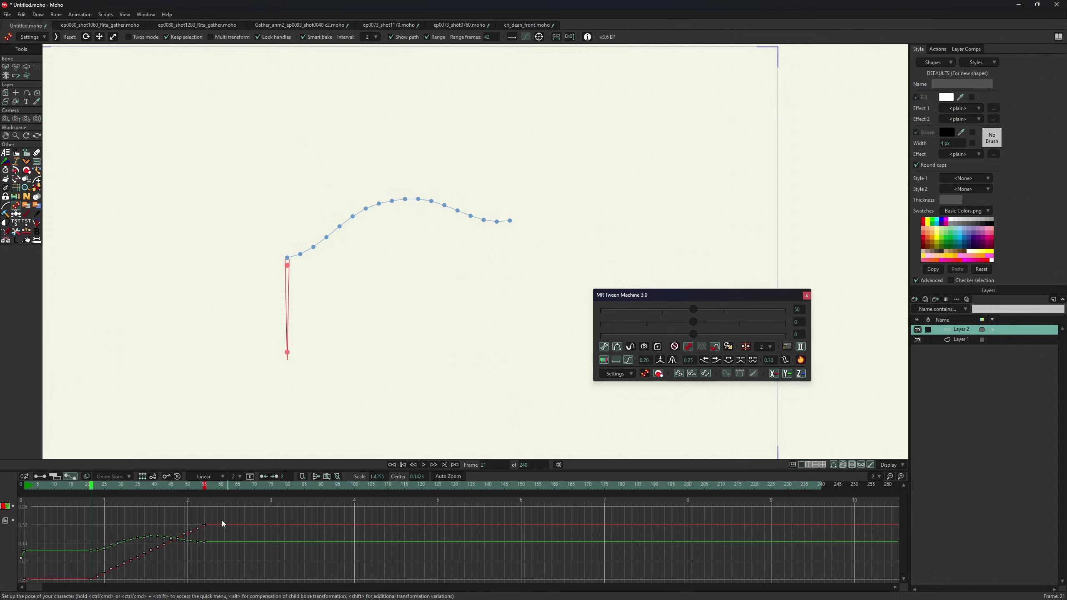
# Select the bone's keyframes across the marked range in the graph and apply the Key Motion scaling three times
pyautogui.moveTo(222, 522); pyautogui.dragTo(91, 585)
pyautogui.click(39, 190)
pyautogui.click(39, 189)
pyautogui.click(40, 189)
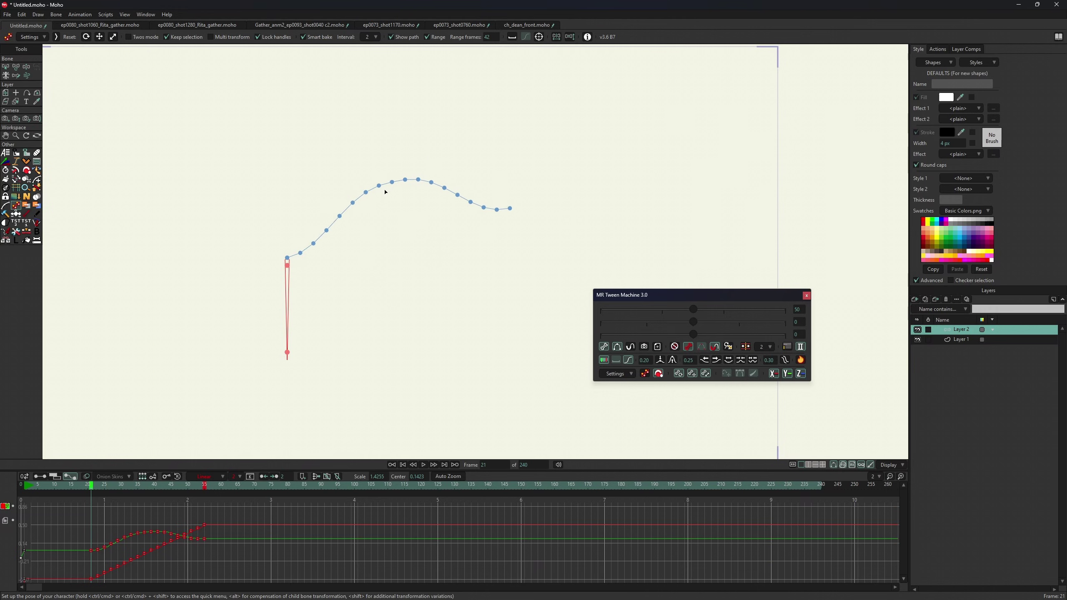
# Amplify the bone's motion arc three times with the Tween Machine, and flatten it three times
pyautogui.click(672, 361)
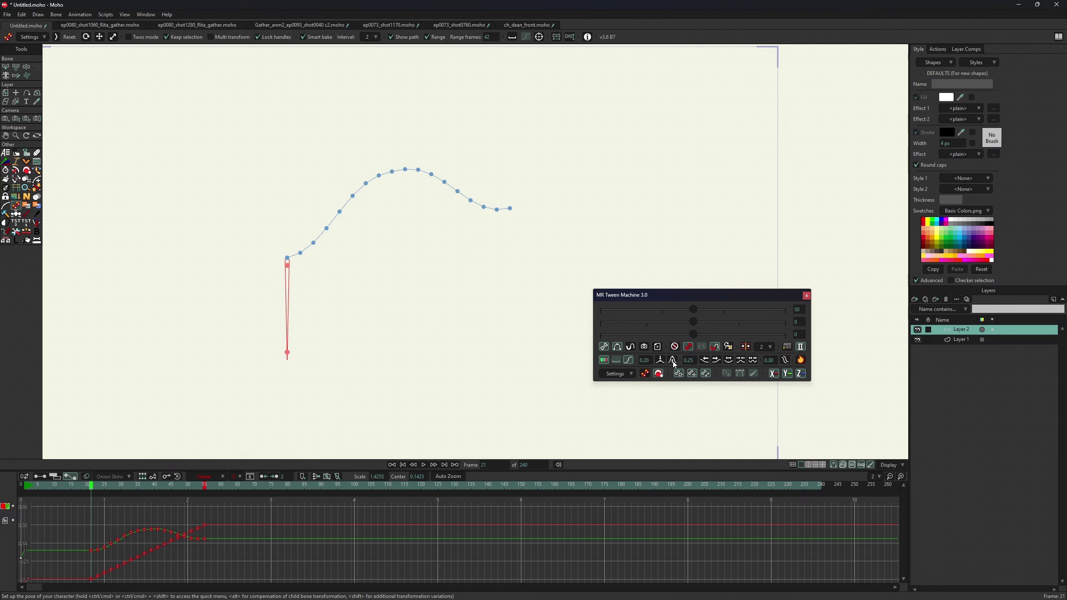
pyautogui.click(672, 361)
pyautogui.click(672, 361)
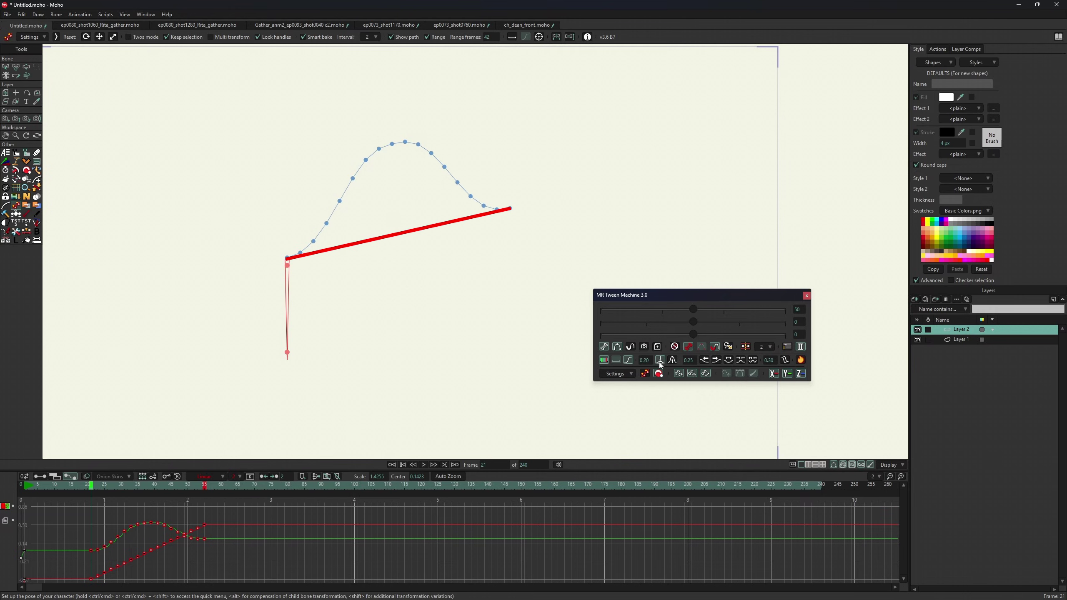
pyautogui.click(659, 361)
pyautogui.click(658, 362)
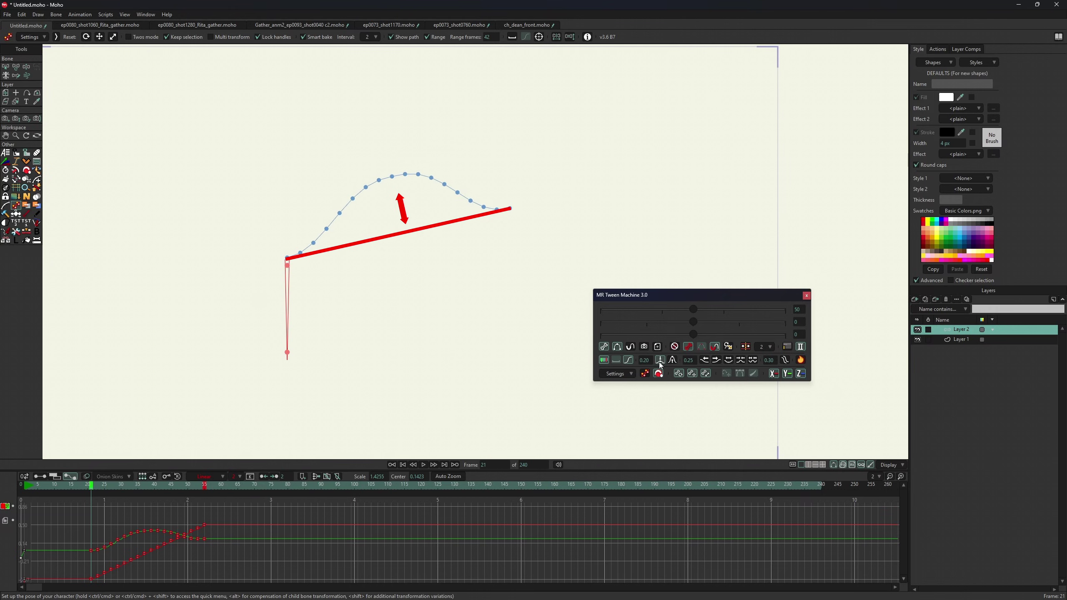
pyautogui.click(659, 362)
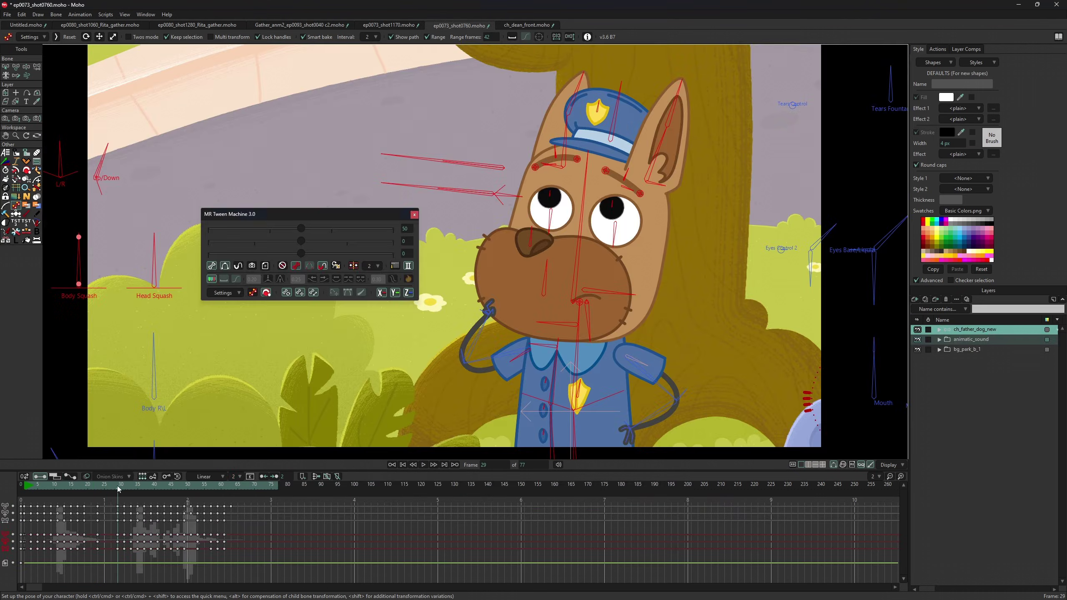
# In the dog shot, enable range mode around frame 37, amplify the body and head squash motion, and scrub through the range
pyautogui.click(171, 485)
pyautogui.moveTo(171, 485); pyautogui.dragTo(119, 491)
pyautogui.click(145, 484)
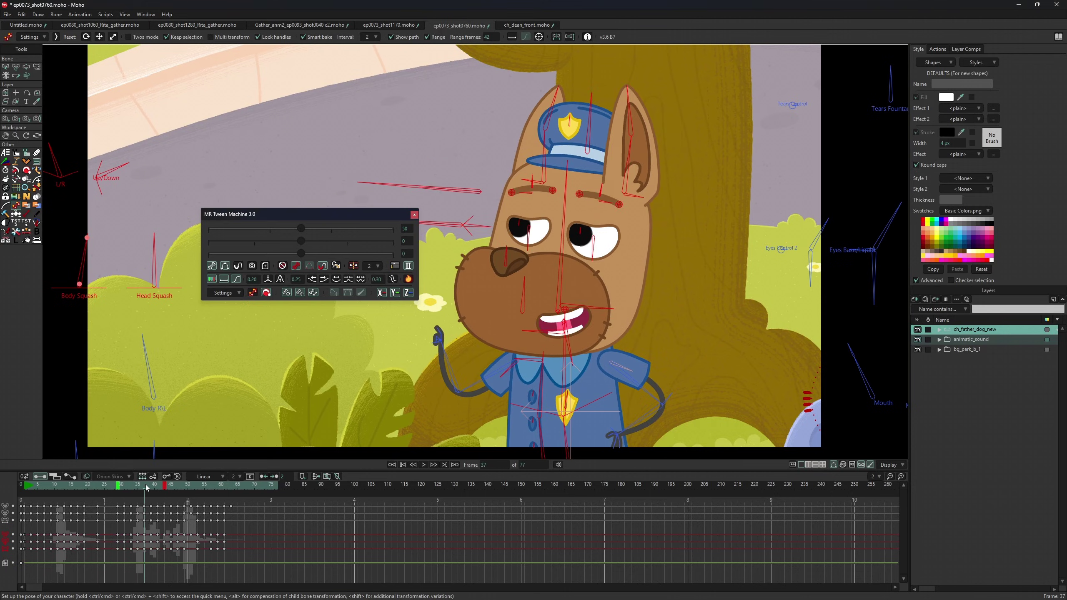
pyautogui.click(279, 279)
pyautogui.click(279, 280)
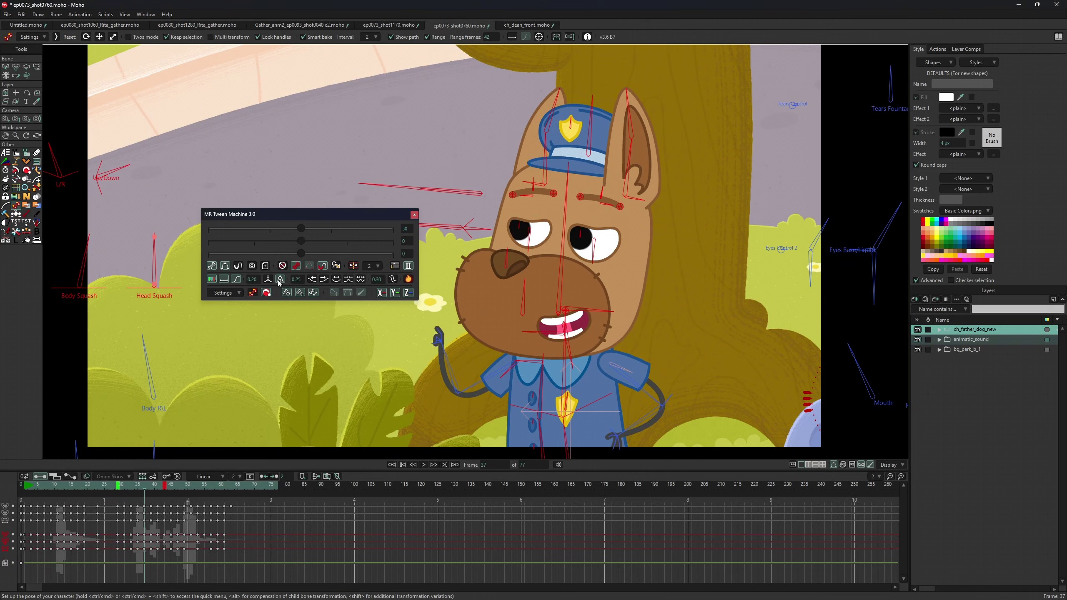
pyautogui.click(119, 485)
pyautogui.moveTo(128, 487); pyautogui.dragTo(176, 491)
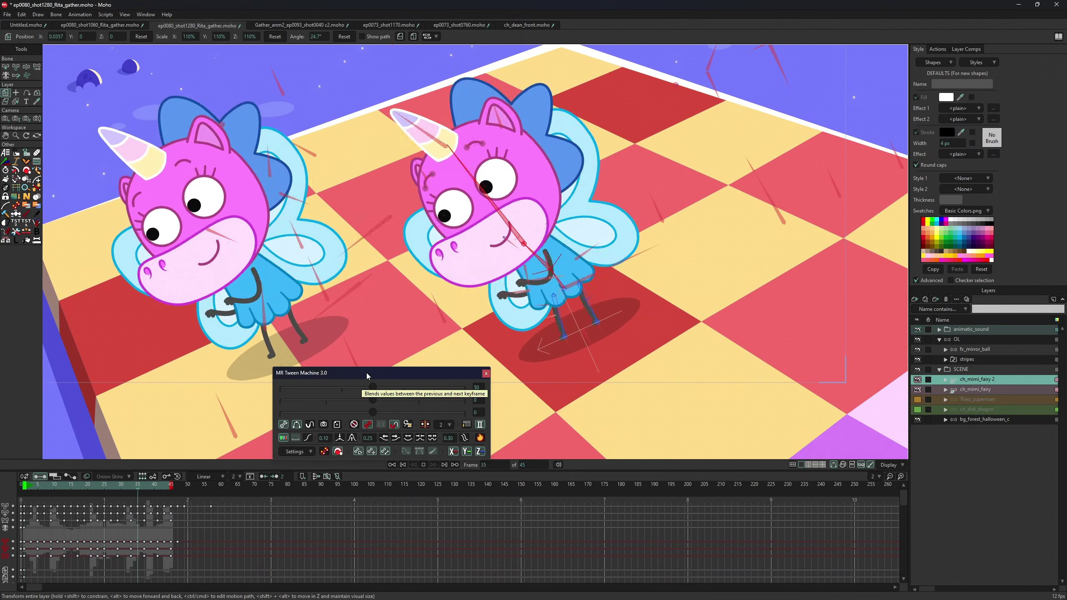
# In the unicorn shot, stop playback, reduce the ch_mimi_fairy 2 motion amplitude across the range, and play the animation
pyautogui.press('space')
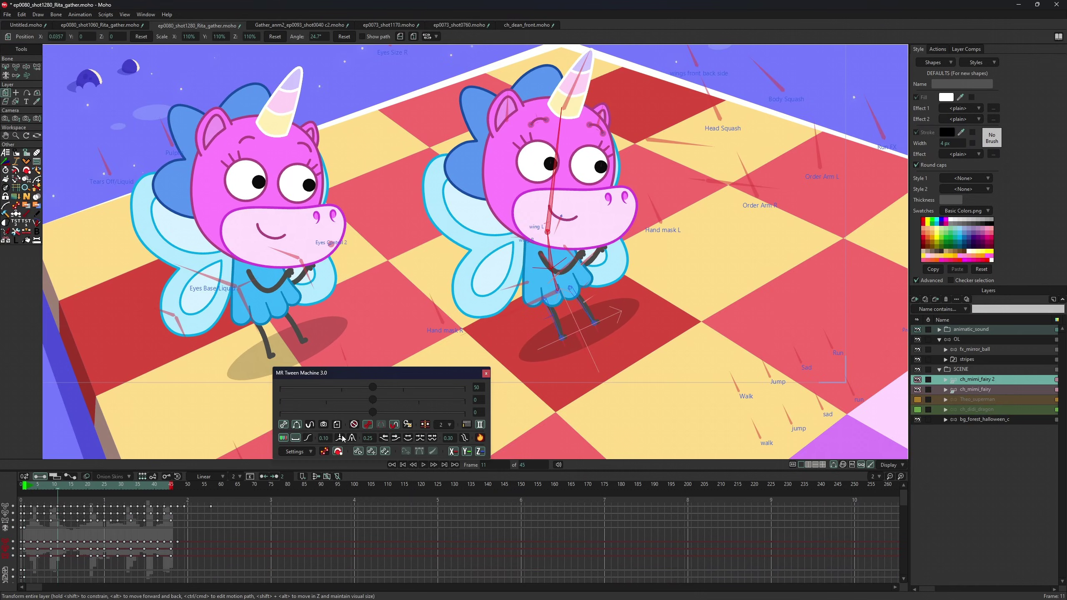
pyautogui.click(341, 435)
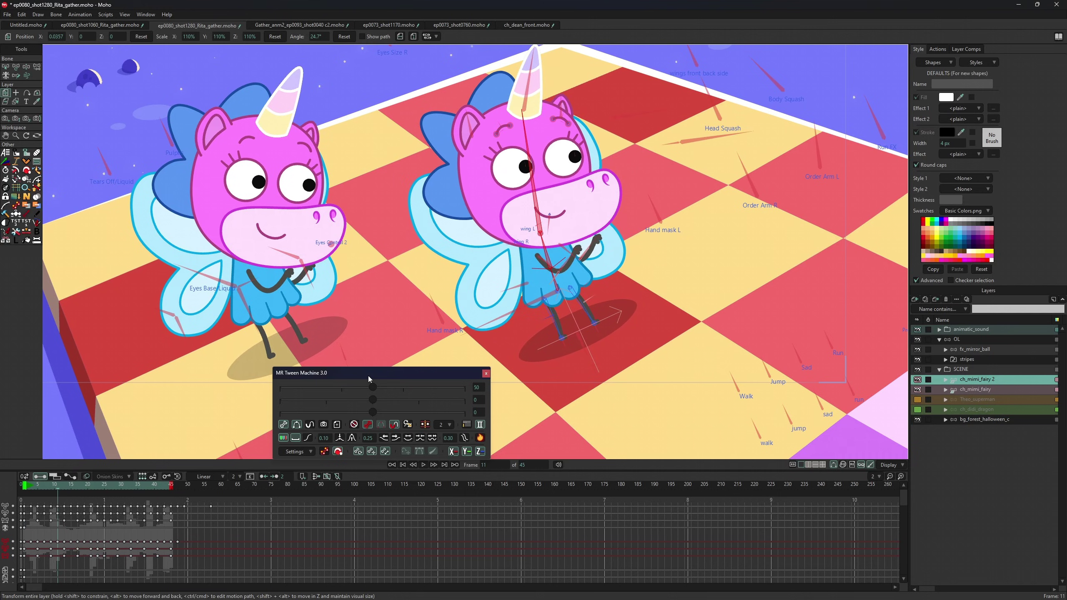
pyautogui.press('space')
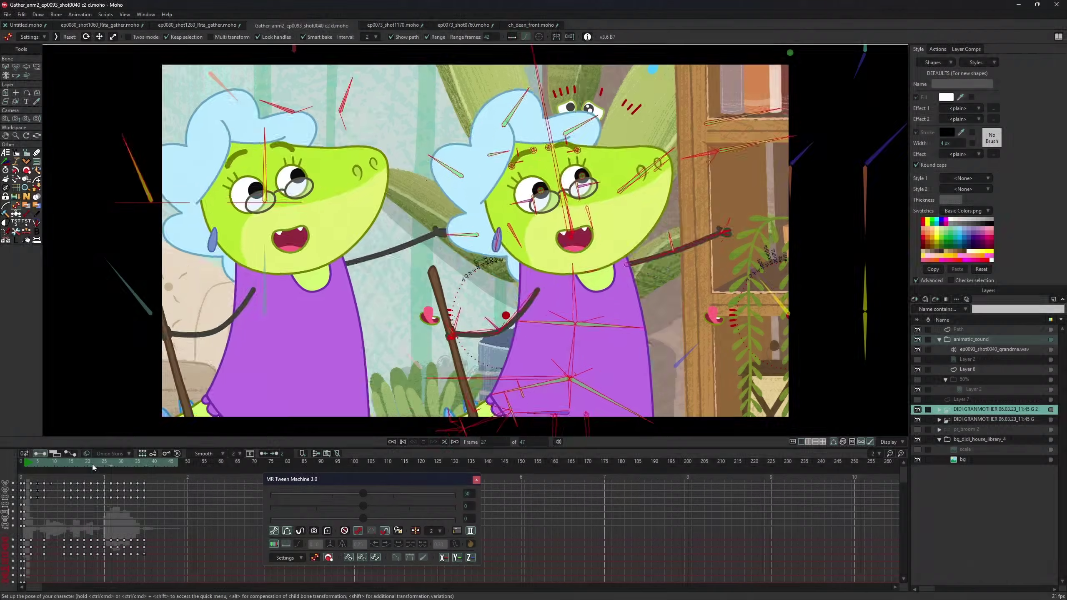
# In the grandmother shot, stop playback, ease the rig's motion toward the end of the marked range from frame 35, and play it
pyautogui.press('space')
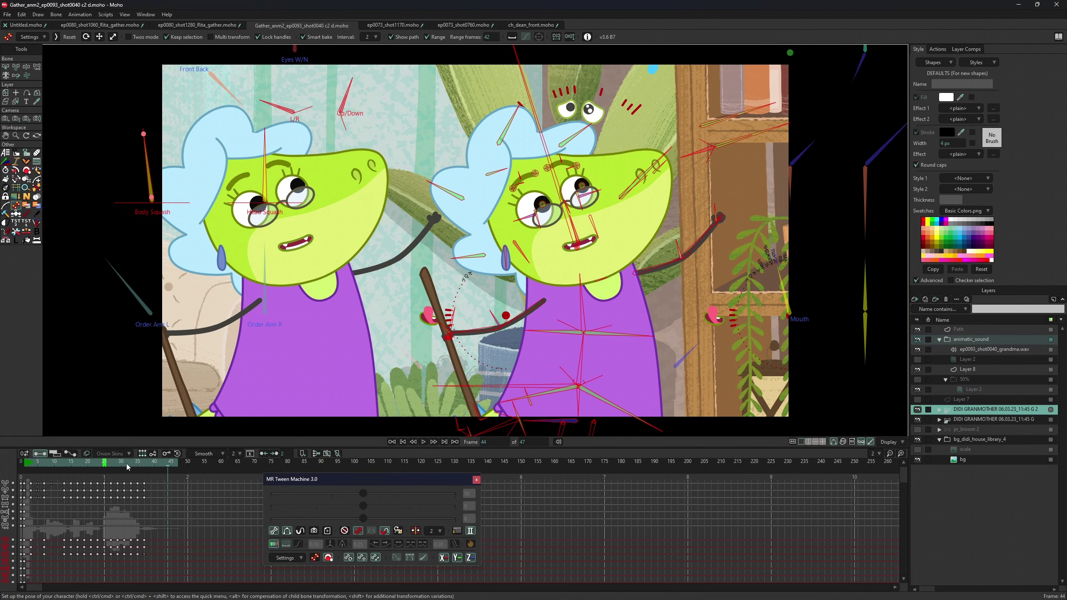
pyautogui.click(139, 463)
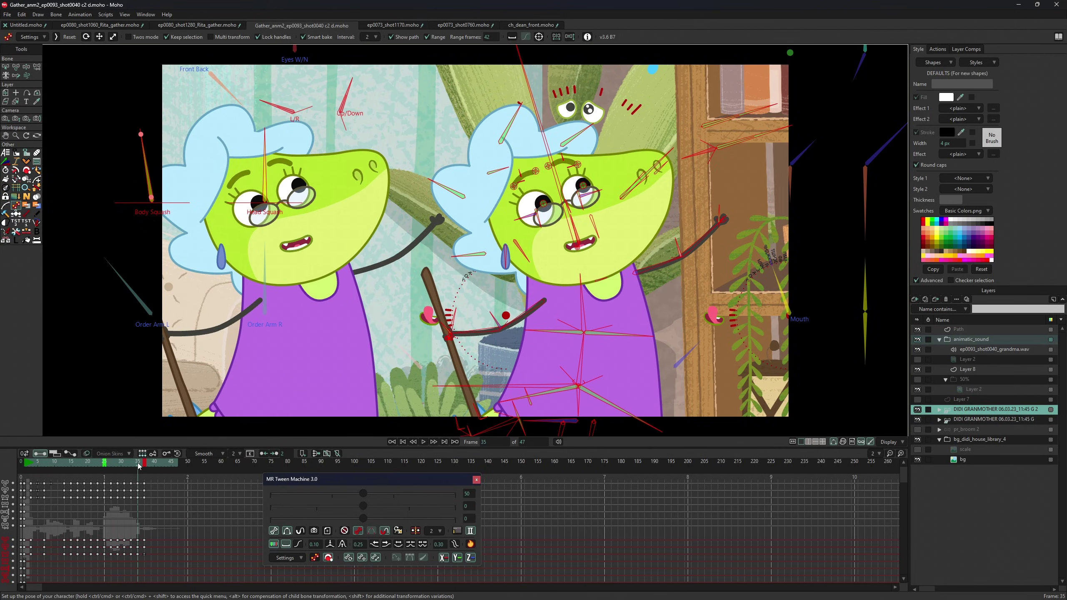
pyautogui.click(385, 544)
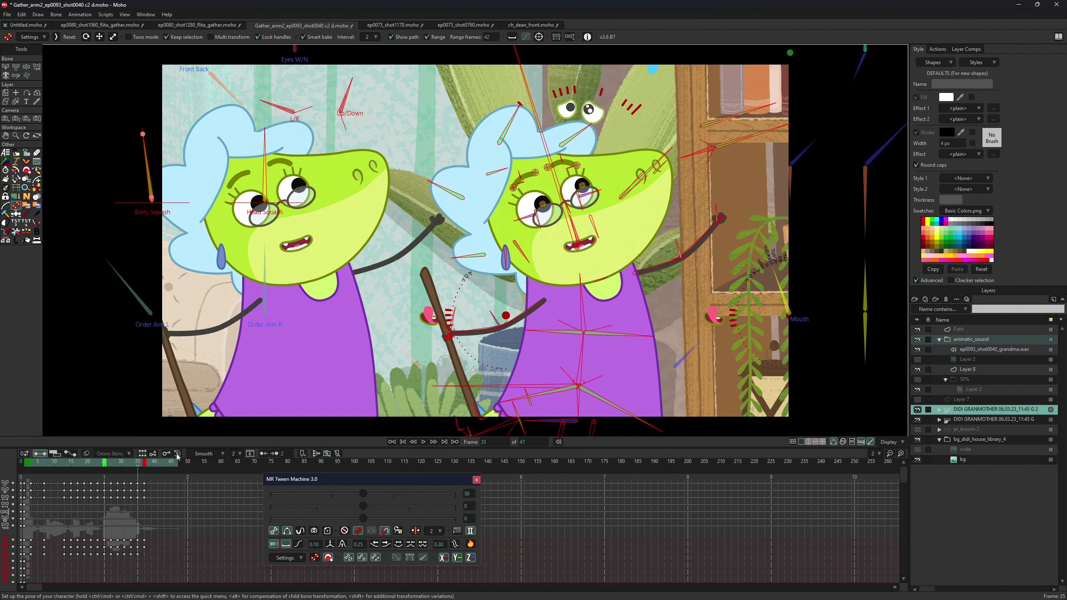
pyautogui.press('space')
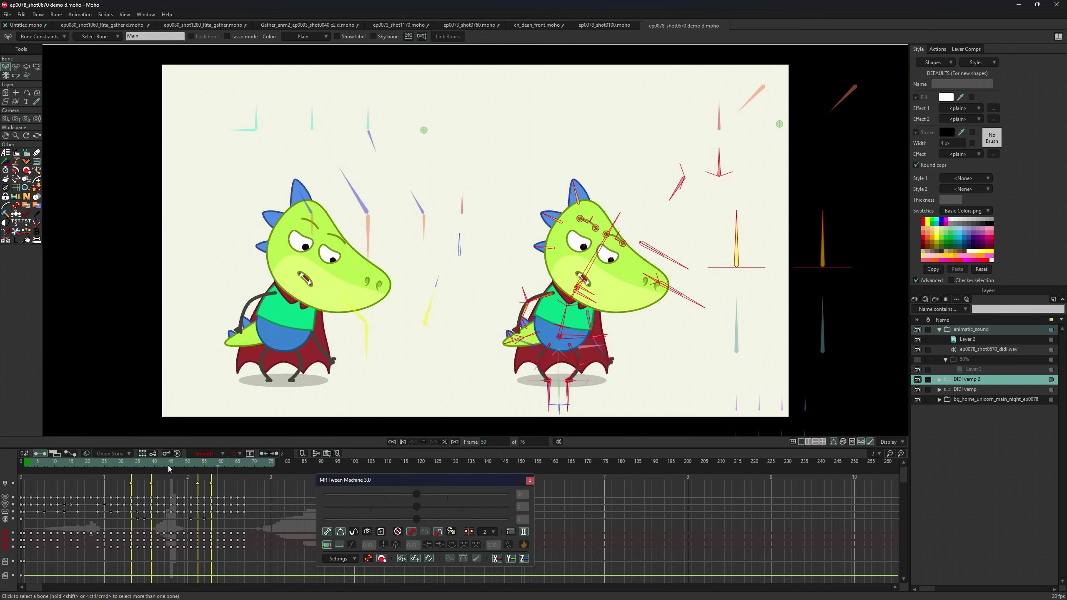
# In the DIDI vamp shot, stop playback, ease the motion toward the range's end from frame 65, and scrub through the result
pyautogui.press('space')
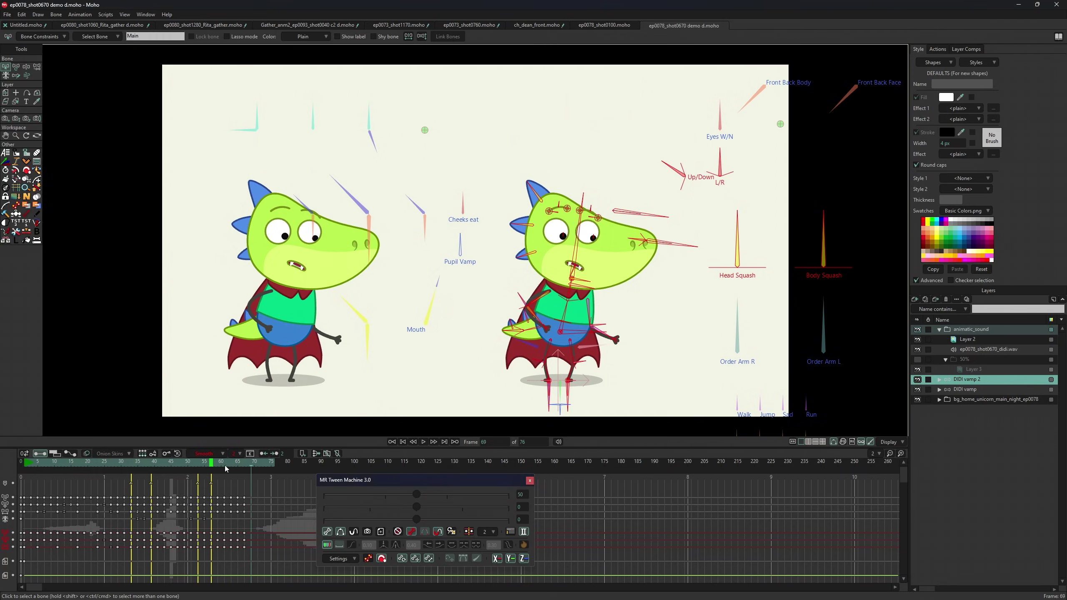
pyautogui.click(238, 468)
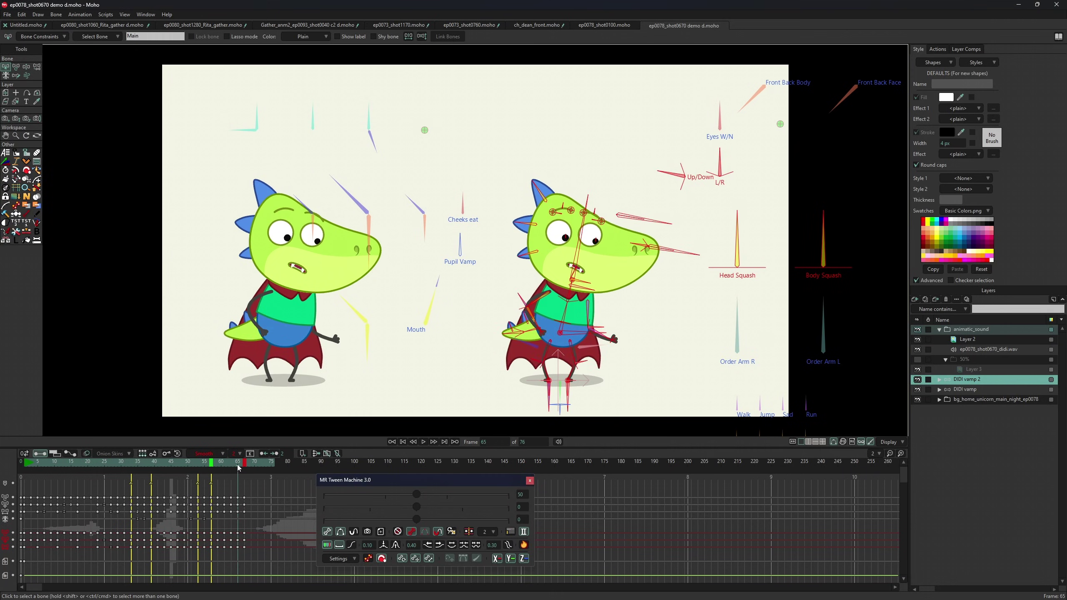
pyautogui.click(439, 544)
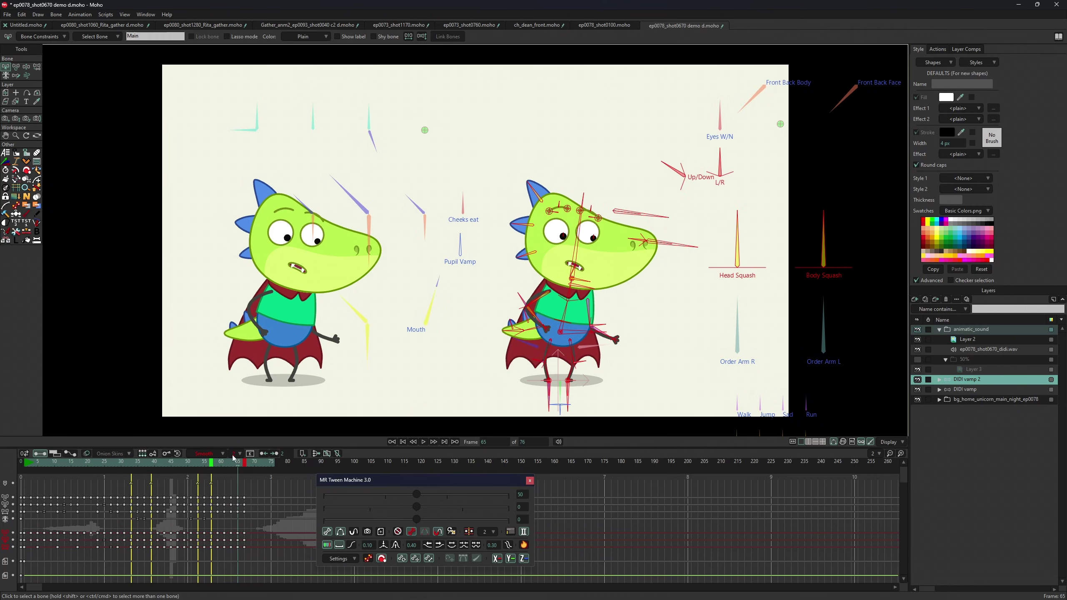
pyautogui.moveTo(234, 458); pyautogui.dragTo(252, 470)
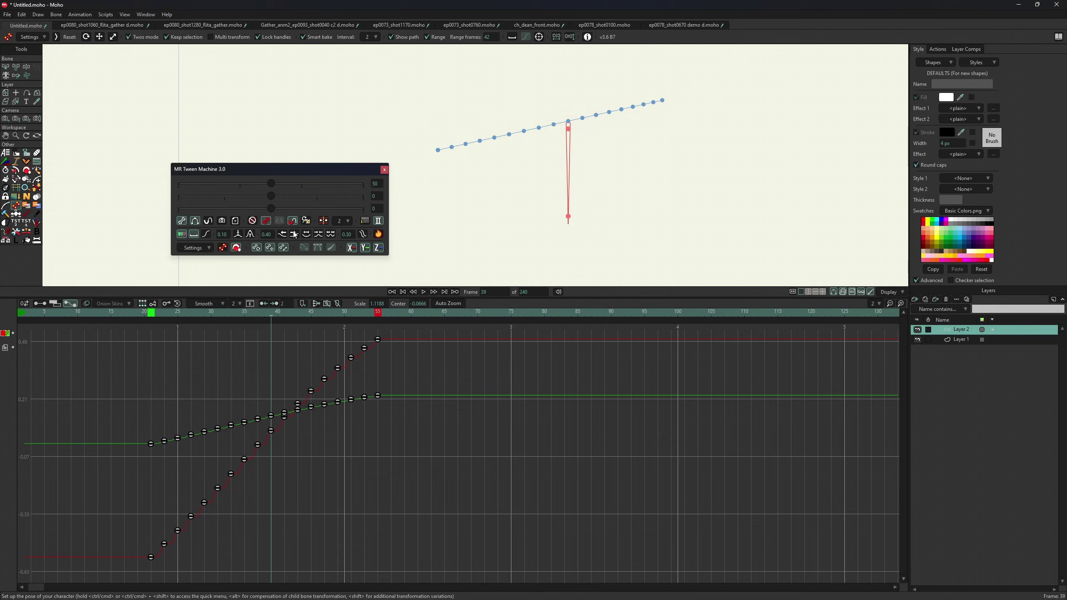
# In the Untitled file, ease the bone's motion toward the end of the marked range four times at frame 39
pyautogui.click(294, 234)
pyautogui.click(294, 233)
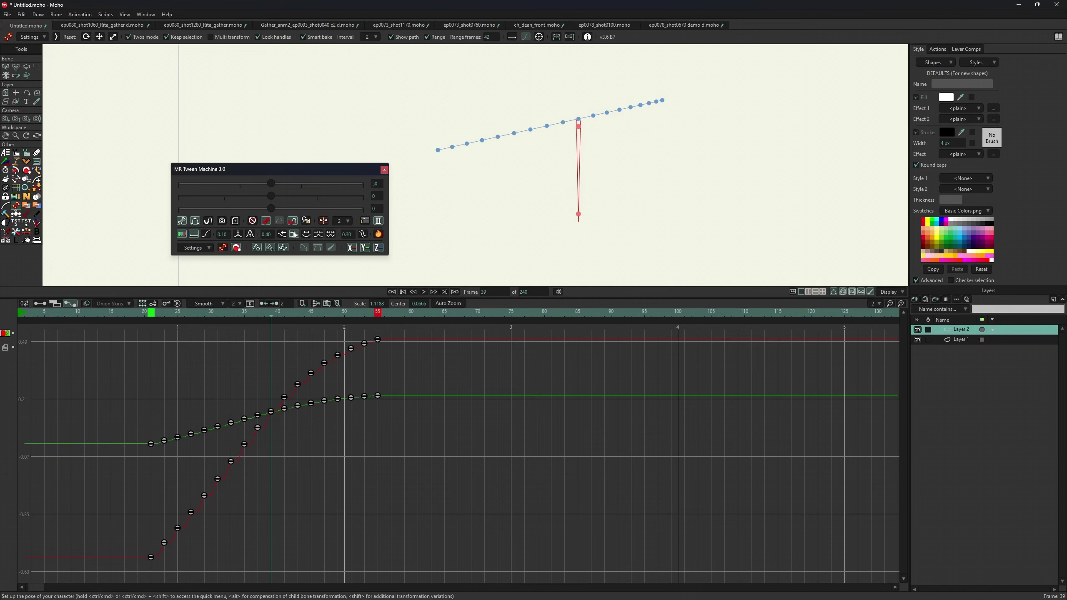
pyautogui.click(294, 234)
pyautogui.click(294, 234)
pyautogui.click(294, 233)
pyautogui.click(294, 234)
pyautogui.click(294, 234)
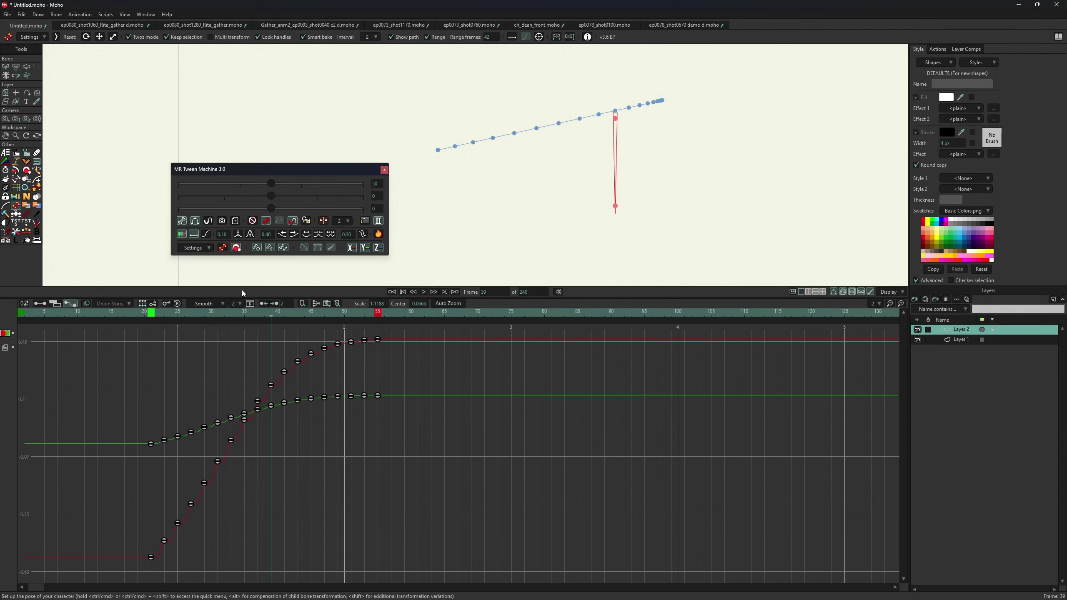
# Move to frame 33 and repeatedly ease the bone's keyframes toward the start of the marked range
pyautogui.click(230, 313)
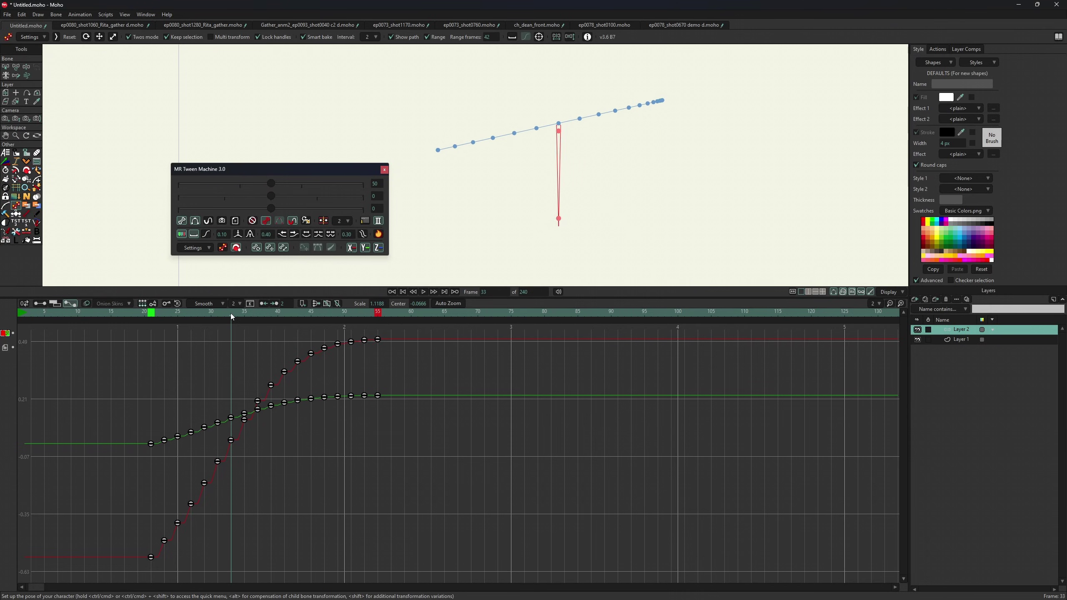
pyautogui.keyDown('alt'); pyautogui.click(284, 233); pyautogui.keyUp('alt')
pyautogui.keyDown('alt'); pyautogui.click(284, 234); pyautogui.keyUp('alt')
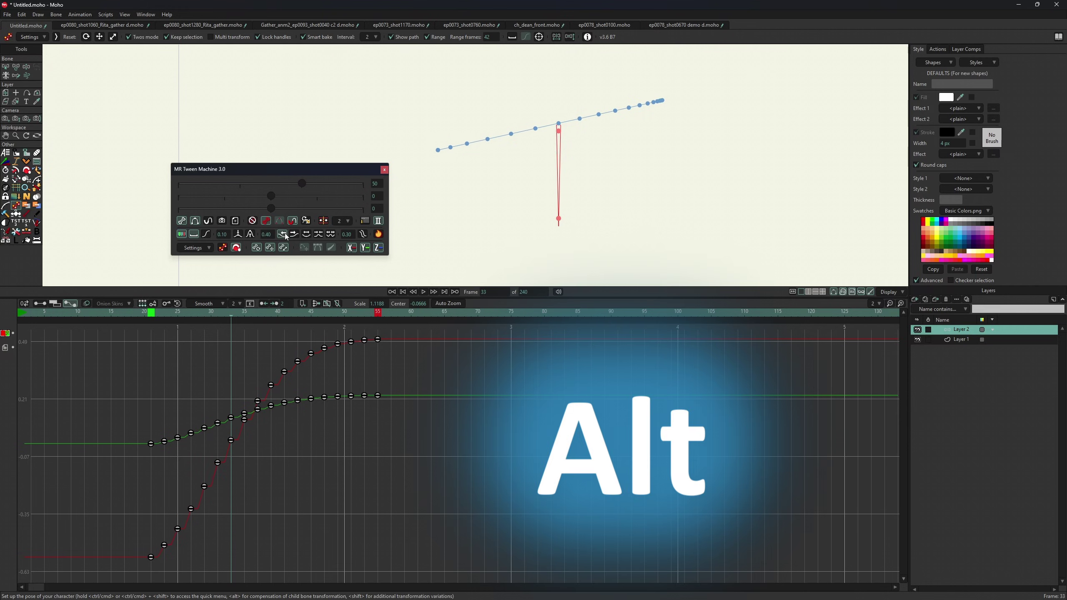
pyautogui.keyDown('alt'); pyautogui.click(284, 236); pyautogui.keyUp('alt')
pyautogui.keyDown('alt'); pyautogui.click(285, 235); pyautogui.keyUp('alt')
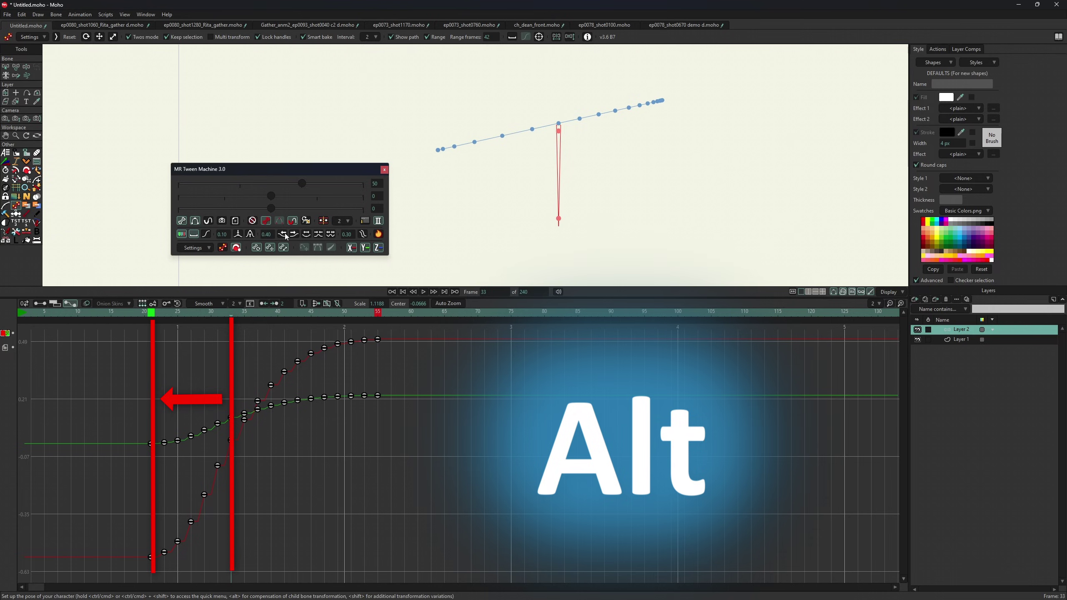
# Apply the Tween Machine's two-sided easing to the bone's range three times
pyautogui.click(306, 235)
pyautogui.click(306, 235)
pyautogui.click(307, 235)
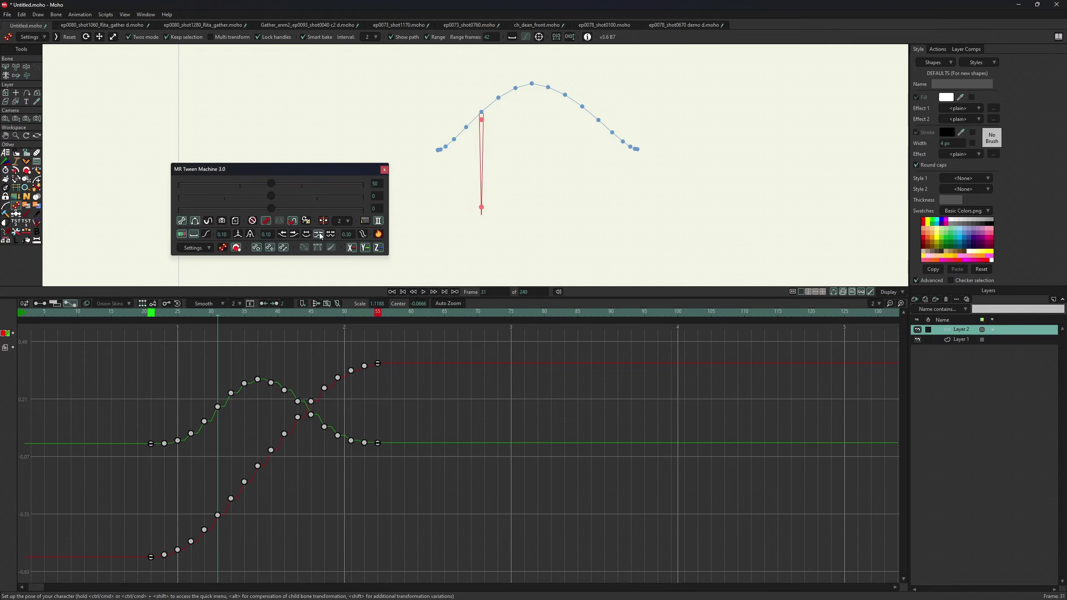
# On the arced bone motion, apply the two peak-based easing options, and ease the keyframes toward the range's end twice
pyautogui.click(320, 236)
pyautogui.click(321, 236)
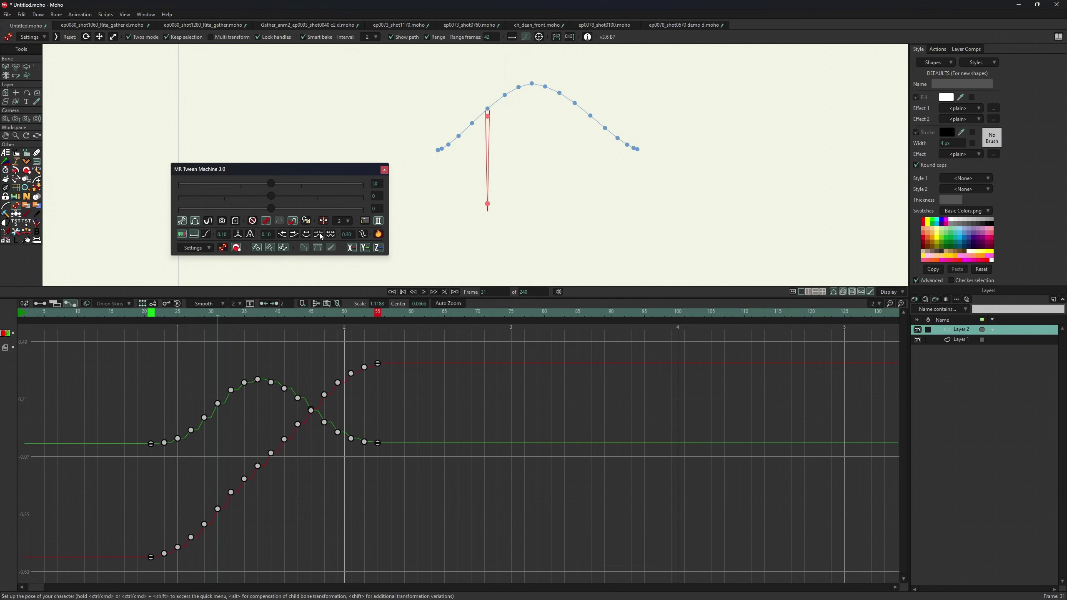
pyautogui.click(332, 236)
pyautogui.click(331, 236)
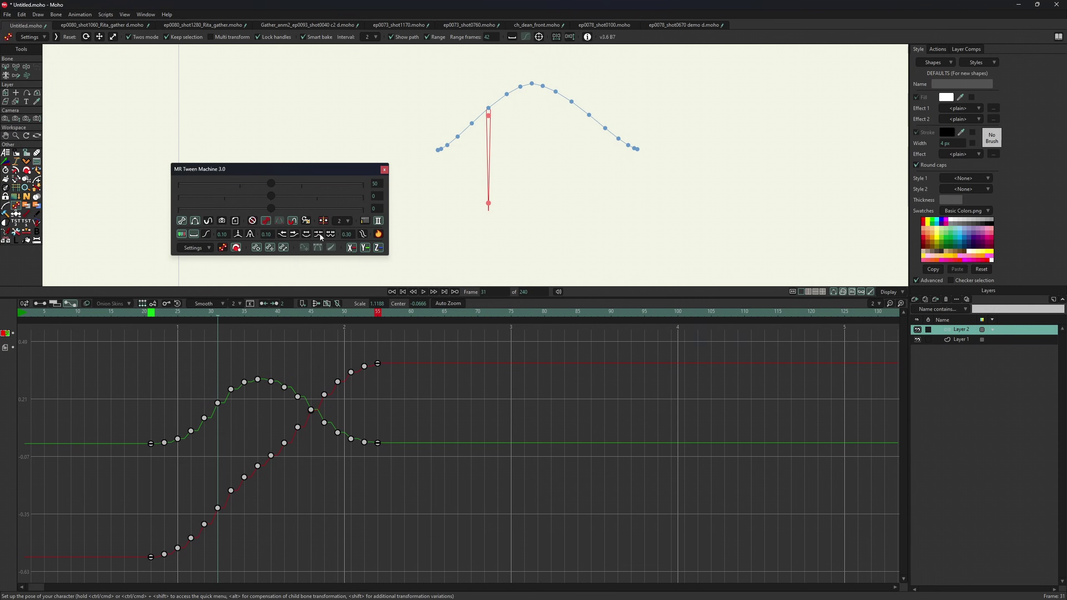
pyautogui.keyDown('alt'); pyautogui.click(319, 236); pyautogui.keyUp('alt')
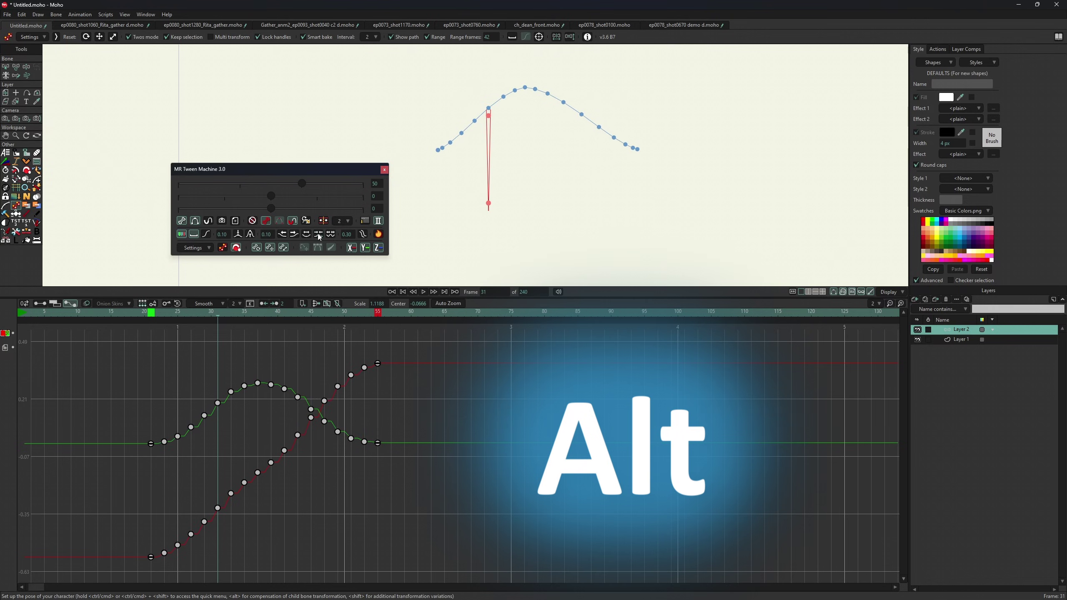
pyautogui.keyDown('alt'); pyautogui.click(297, 236); pyautogui.keyUp('alt')
pyautogui.keyDown('alt'); pyautogui.click(296, 236); pyautogui.keyUp('alt')
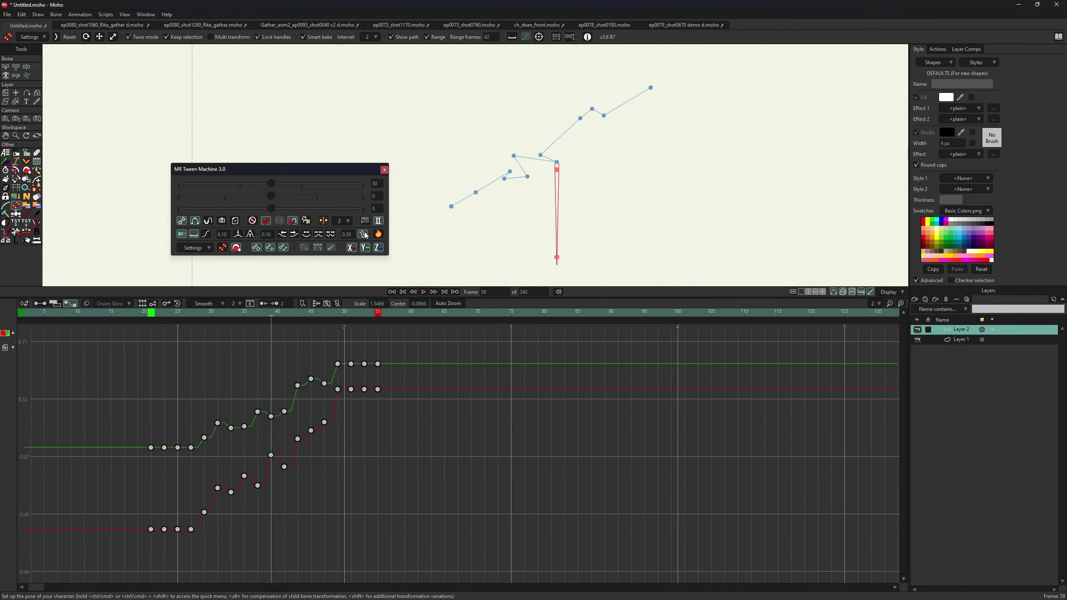
# Smooth the bone's jagged motion path repeatedly across the marked range until its keyframes form an even curve
pyautogui.click(366, 236)
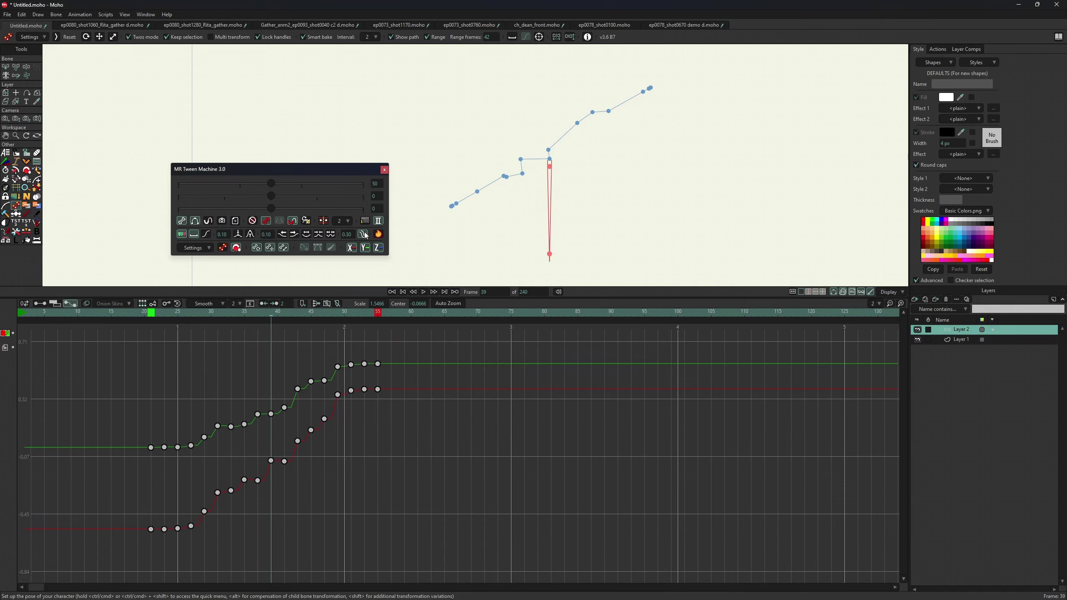
pyautogui.click(366, 236)
pyautogui.click(366, 236)
pyautogui.click(366, 236)
pyautogui.click(366, 236)
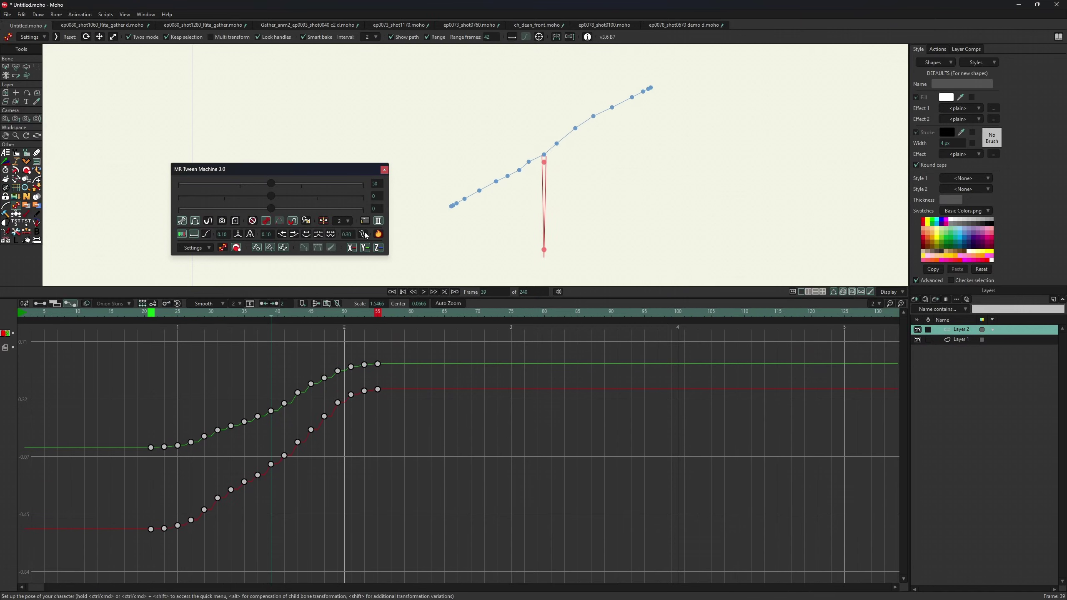
pyautogui.click(366, 235)
pyautogui.click(366, 236)
pyautogui.click(365, 235)
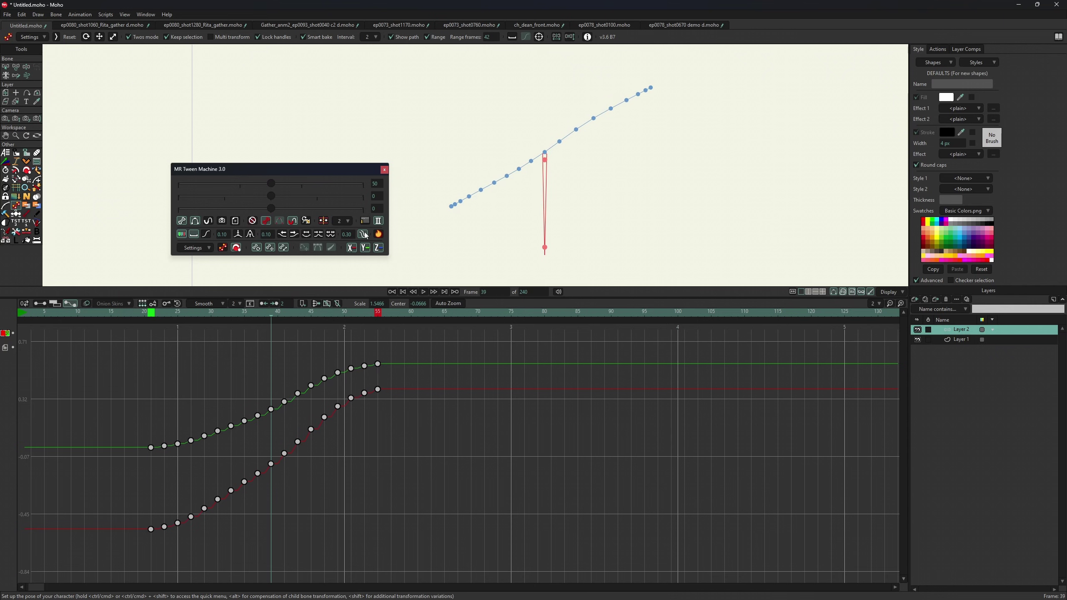
pyautogui.click(366, 236)
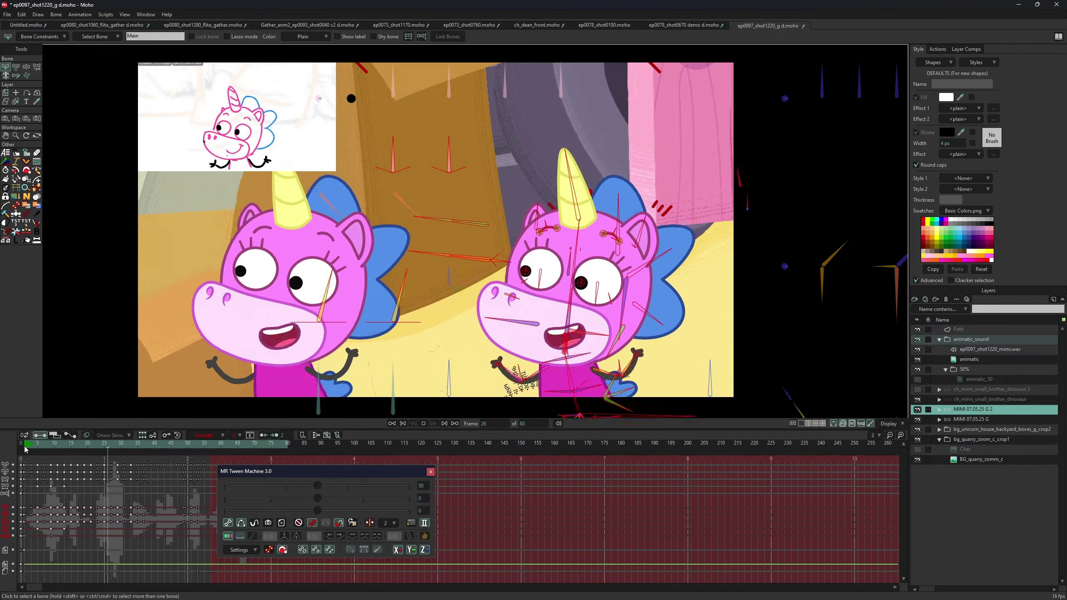
# In the ep0097_shot1220 unicorn shot, stop playback, move to frame 15, and smooth the selected bones' motion six times across the marked range
pyautogui.press('space')
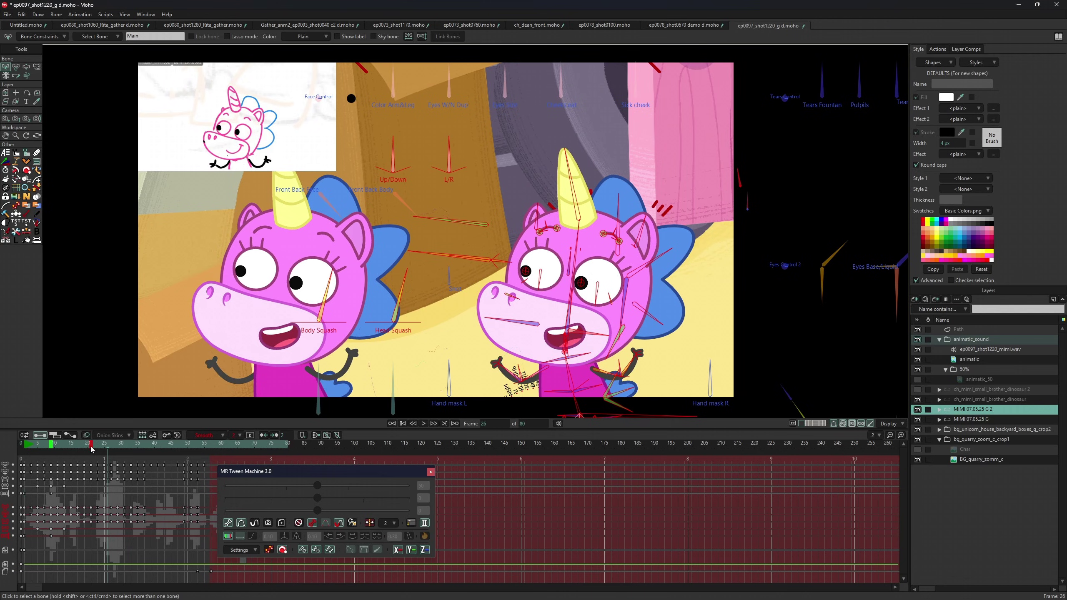
pyautogui.click(71, 448)
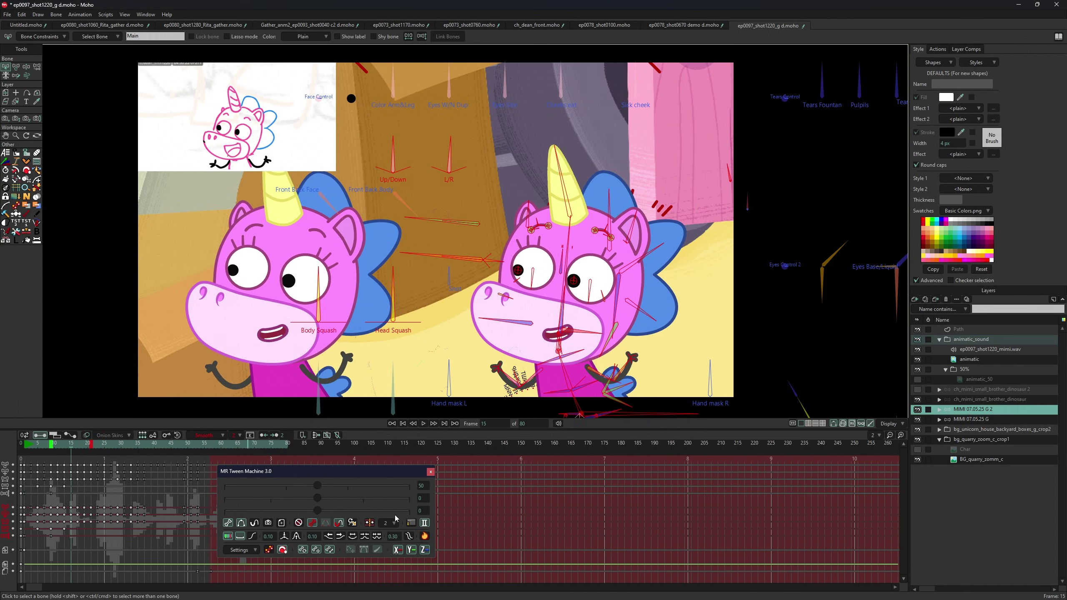
pyautogui.click(410, 537)
pyautogui.click(410, 537)
pyautogui.click(410, 537)
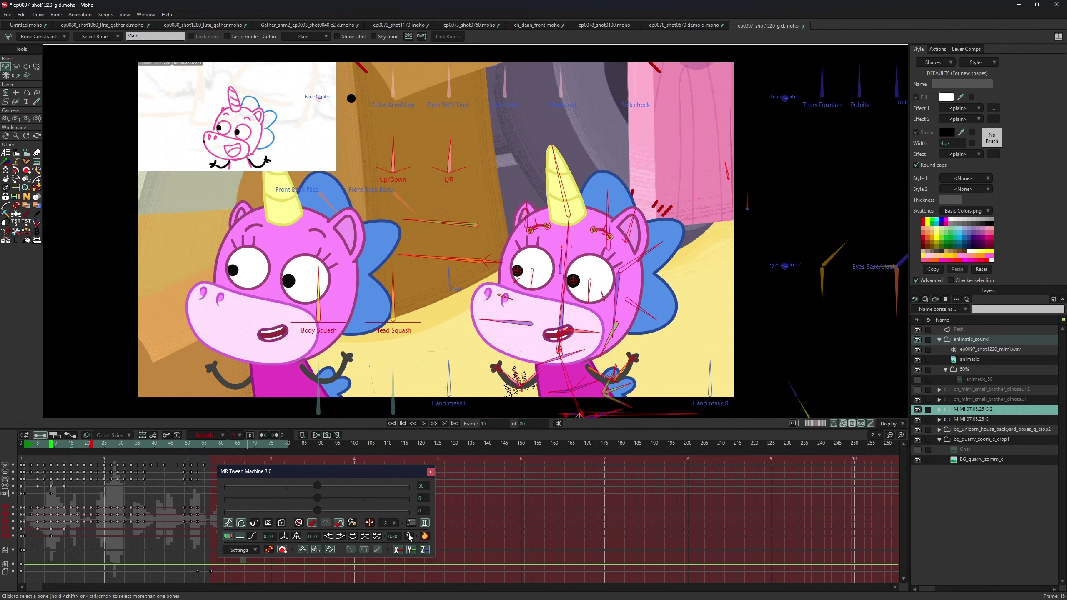
pyautogui.click(410, 537)
pyautogui.click(409, 537)
pyautogui.click(410, 537)
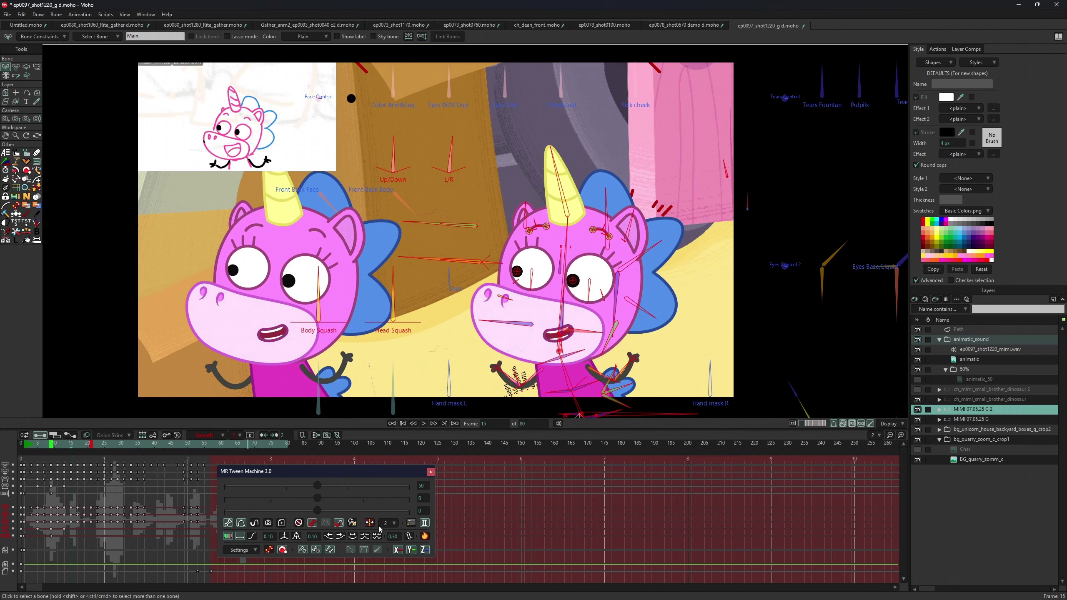
# Ease the unicorn's motion toward the range's end five times and play the animation
pyautogui.click(341, 537)
pyautogui.click(340, 537)
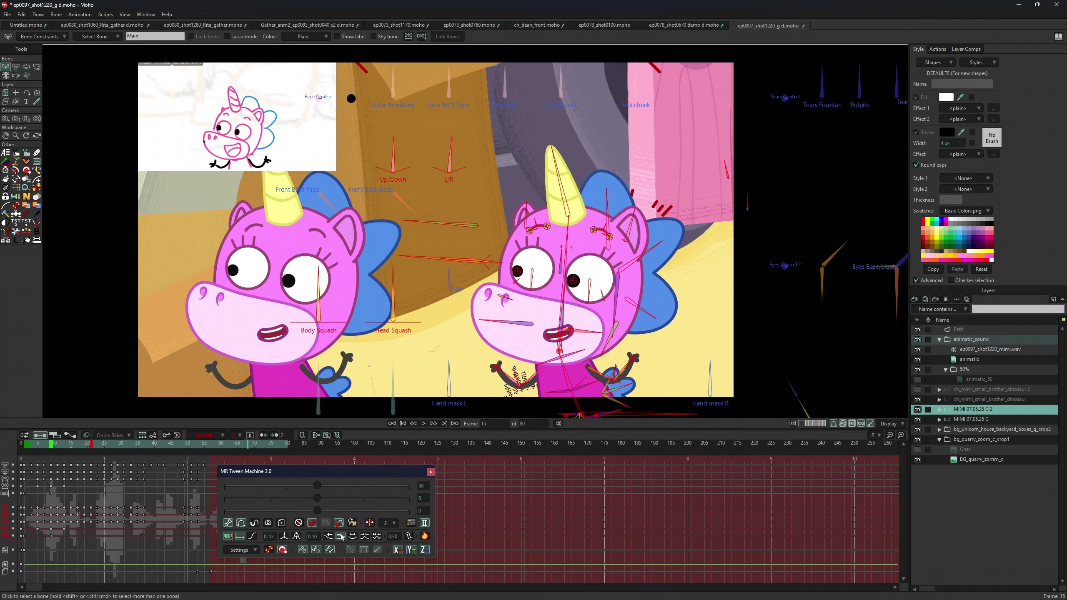
pyautogui.click(341, 536)
pyautogui.click(340, 536)
pyautogui.click(340, 536)
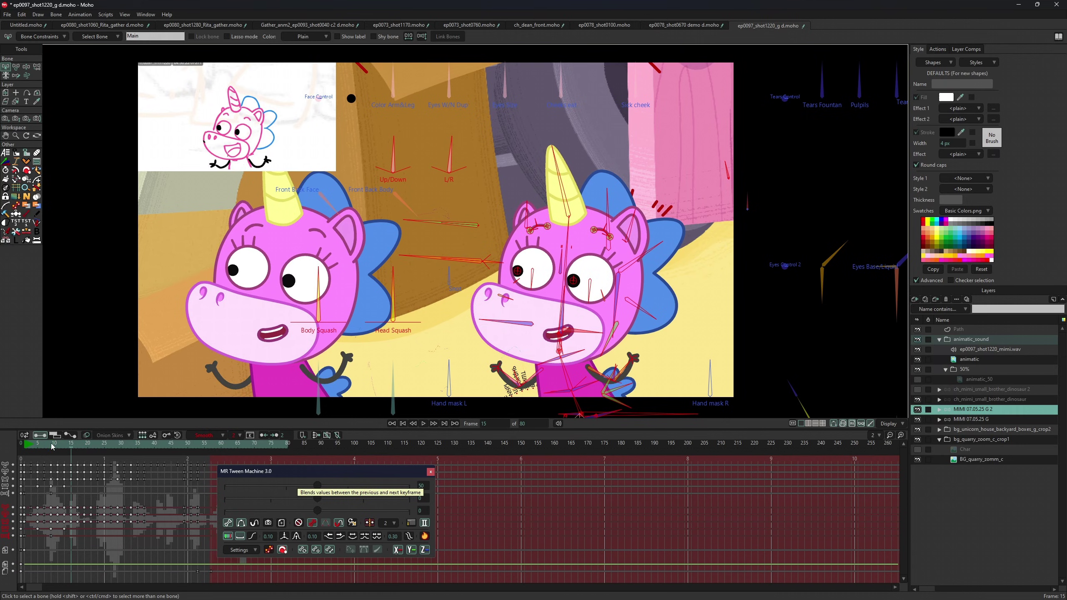
pyautogui.press('space')
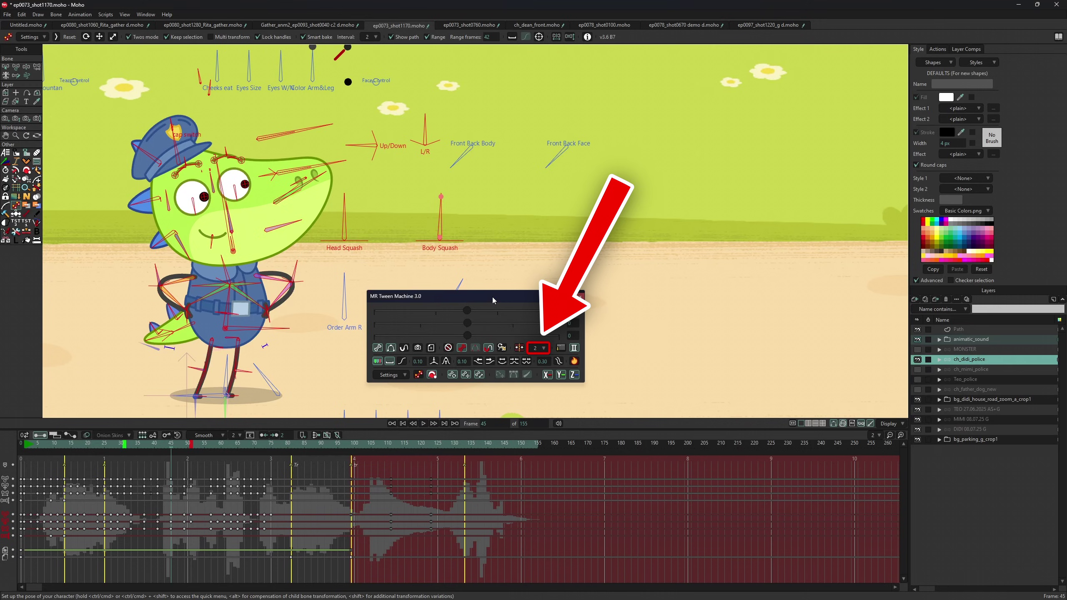
# In the ep0073_shot1170 police shot, apply the Tween Machine's flame-marked operation and smoothing to the range at frame 45, and play the animation
pyautogui.click(577, 362)
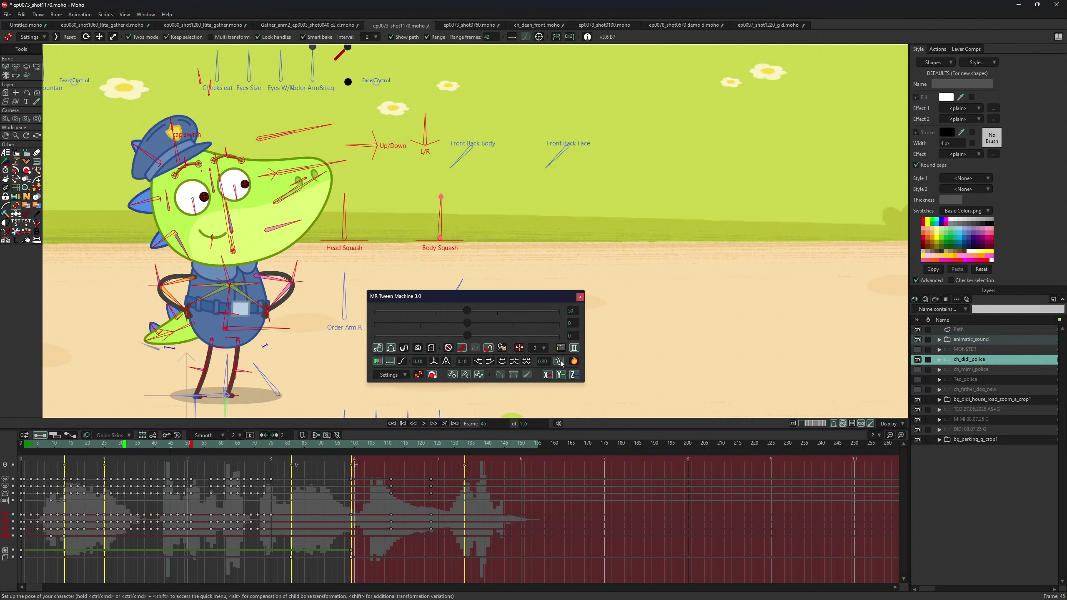
pyautogui.click(559, 363)
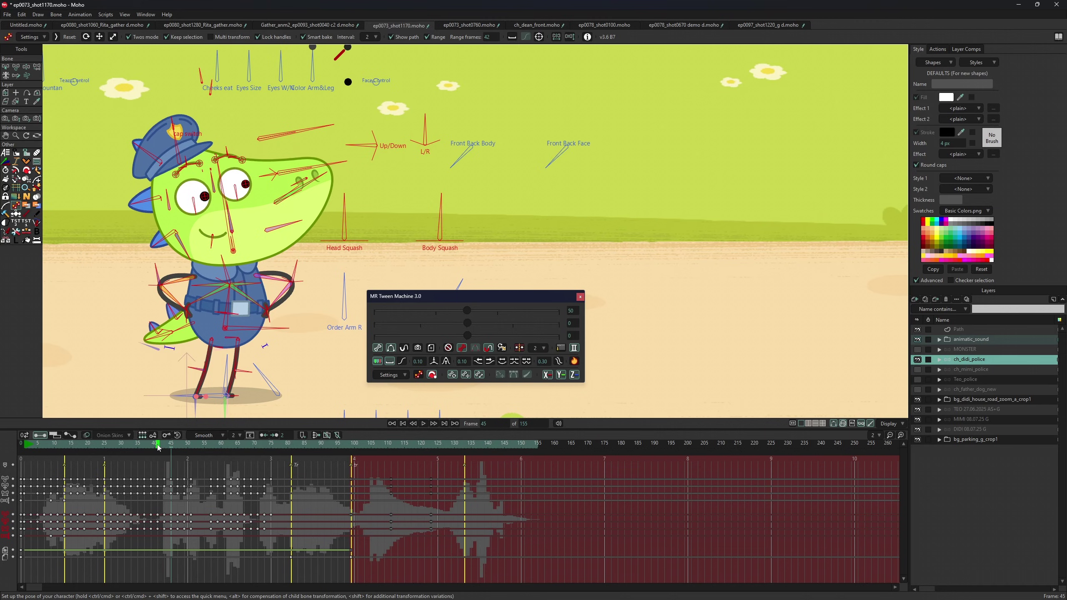
pyautogui.press('space')
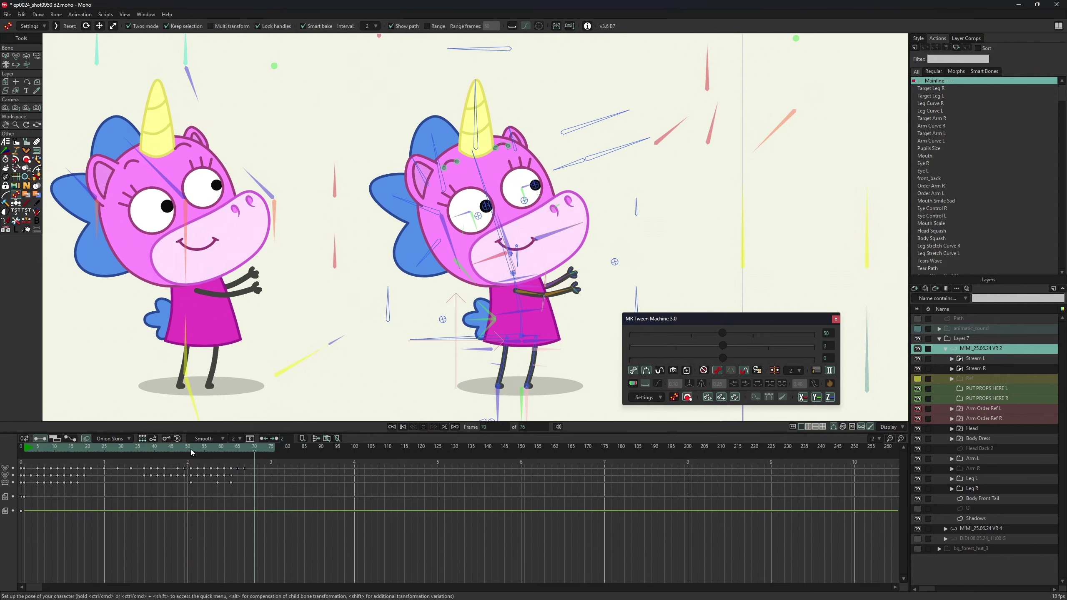
# In the ep0024_shot0950 unicorn shot, mark the range around frame 57 and select the body bones plus L/R, Up/Down, Head Squash and Body Squash
pyautogui.click(190, 449)
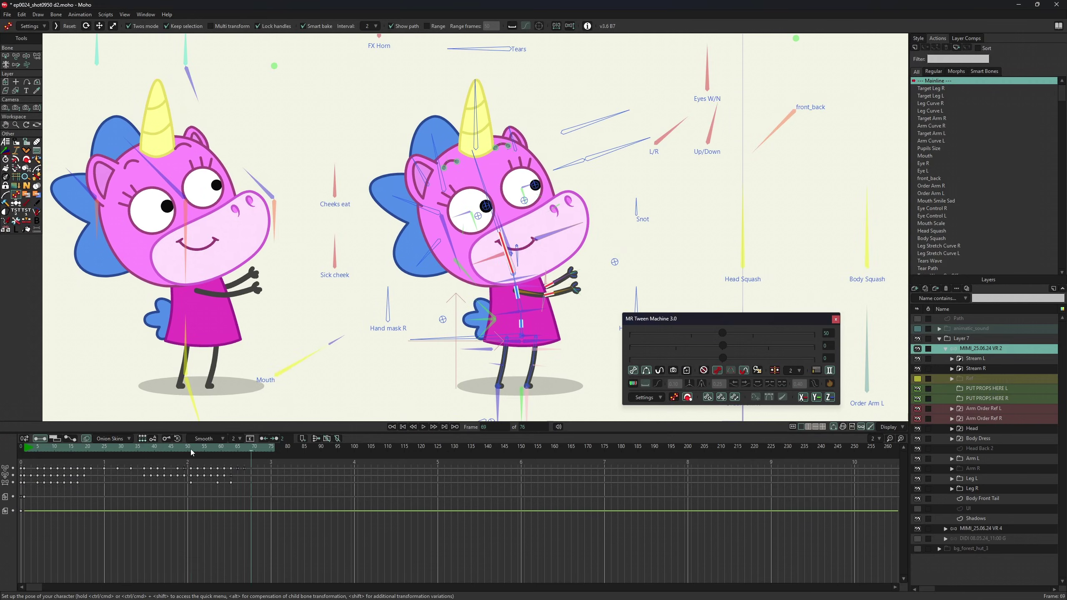
pyautogui.click(210, 447)
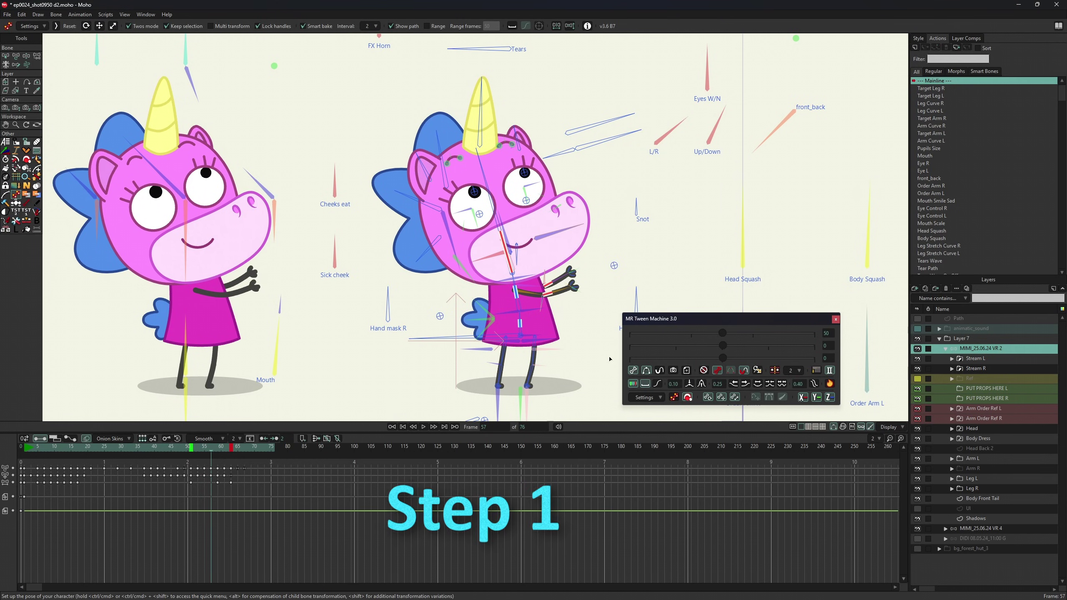
pyautogui.click(453, 339)
pyautogui.hotkey('ctrl', 'a')
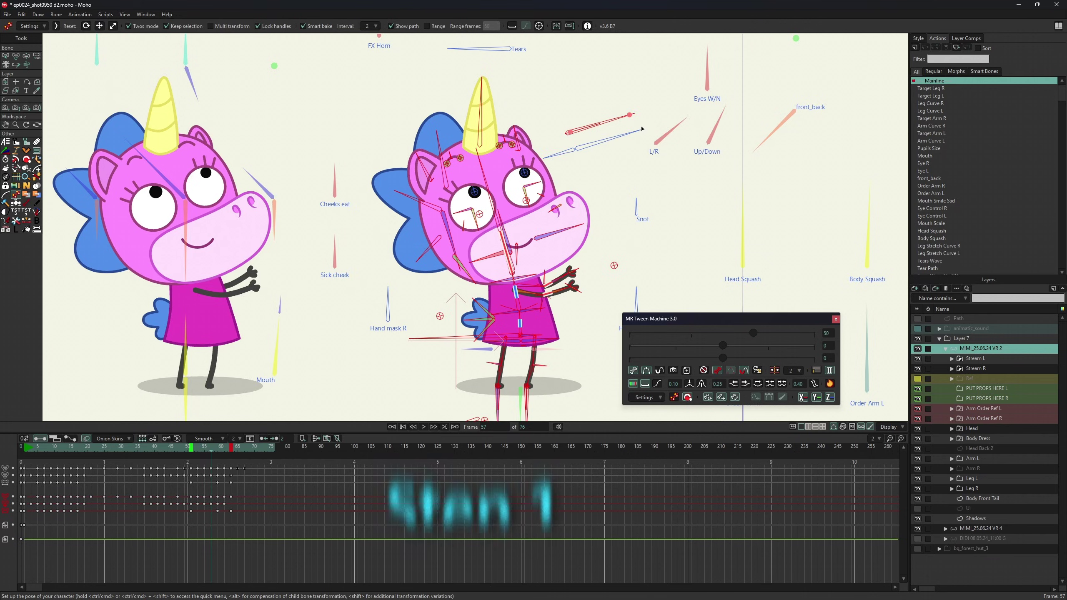
pyautogui.moveTo(649, 91); pyautogui.dragTo(731, 149)
pyautogui.moveTo(852, 248); pyautogui.dragTo(903, 256)
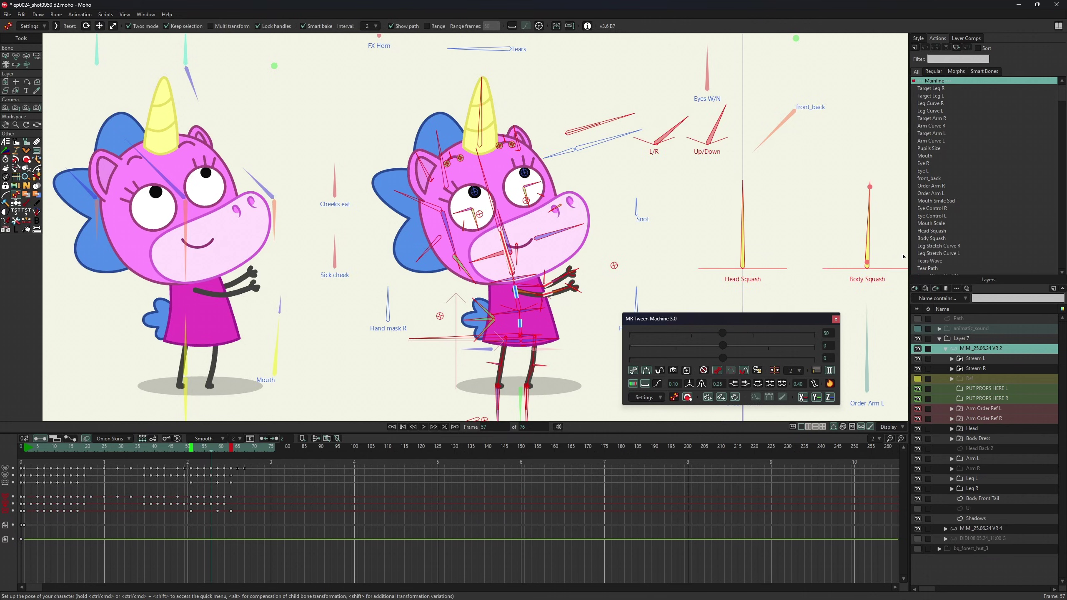
# Apply the Tween Machine's flame-marked operation and smoothing to the selected unicorn bones over the marked range, and play the animation
pyautogui.click(829, 385)
pyautogui.click(814, 383)
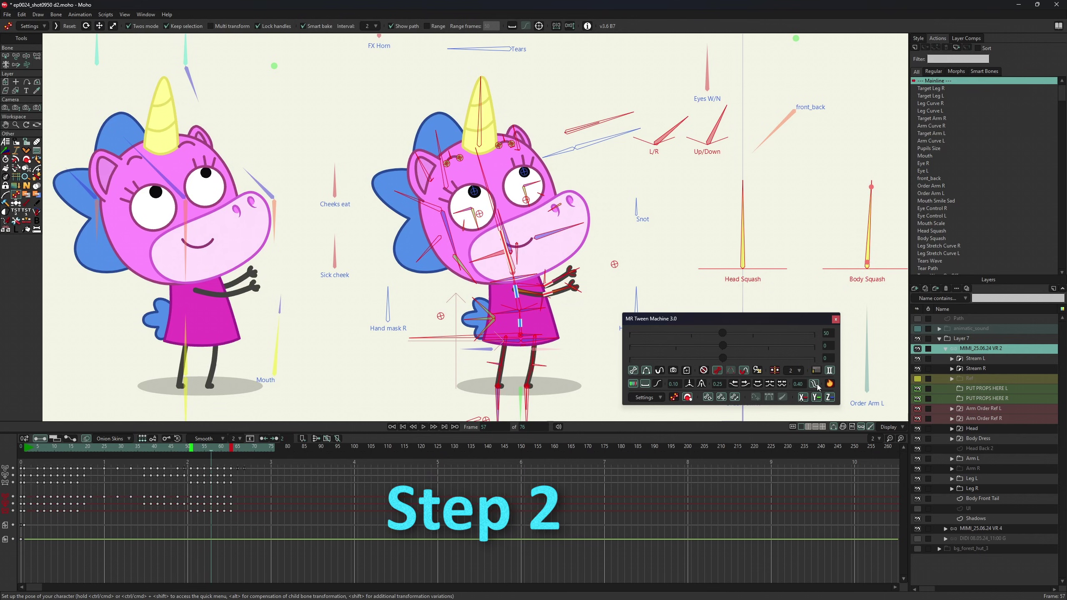
pyautogui.press('space')
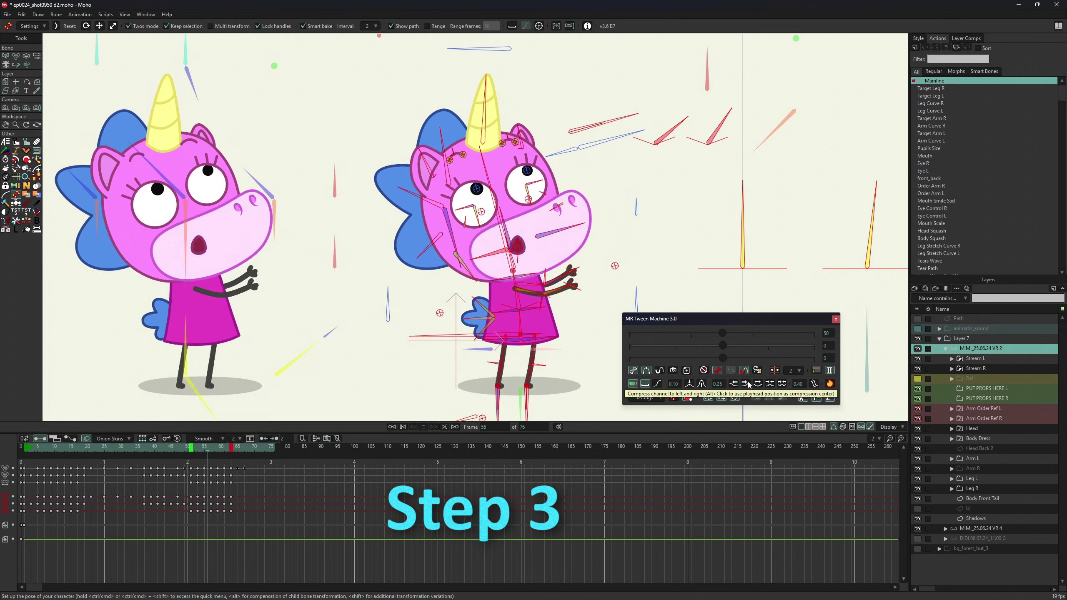
# Deselect the unicorn's arm and head bones, and ease the motion of the remaining selection with the second easing operation
pyautogui.keyDown('shift'); pyautogui.click(524, 291); pyautogui.keyUp('shift')
pyautogui.keyDown('shift'); pyautogui.click(527, 286); pyautogui.keyUp('shift')
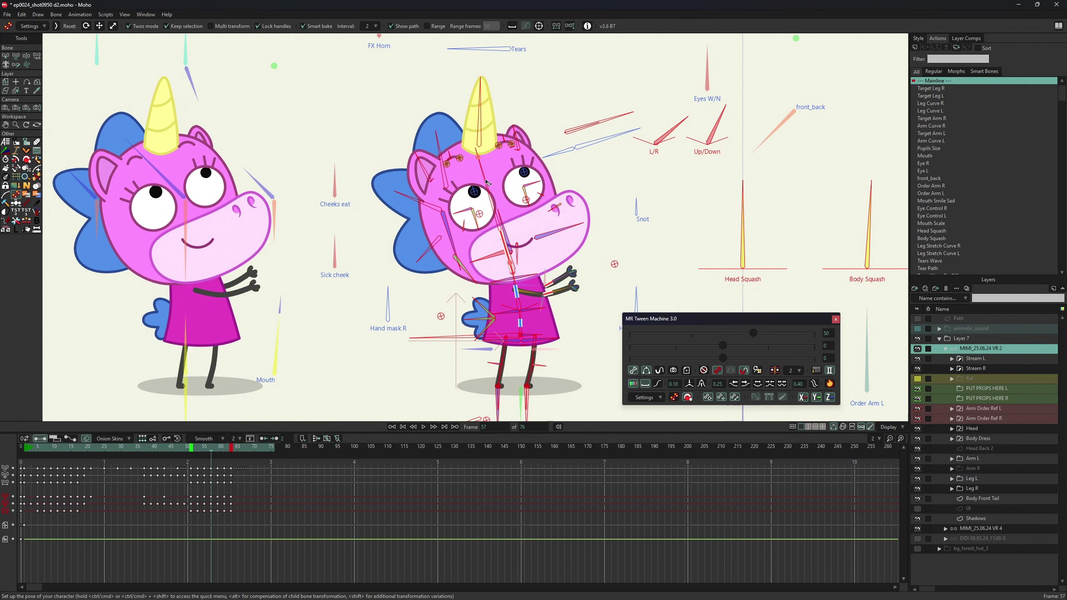
pyautogui.keyDown('shift'); pyautogui.click(486, 182); pyautogui.keyUp('shift')
pyautogui.click(746, 384)
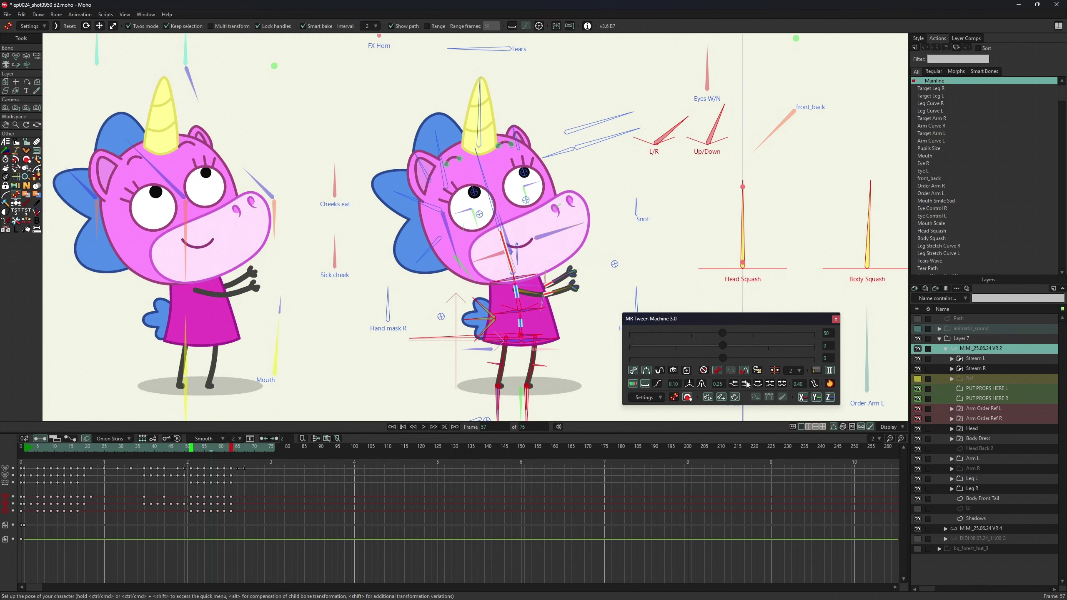
# Select the unicorn's head and arm bones except the lower long bone beside the horn, and apply the flame-marked operation
pyautogui.doubleClick(511, 273)
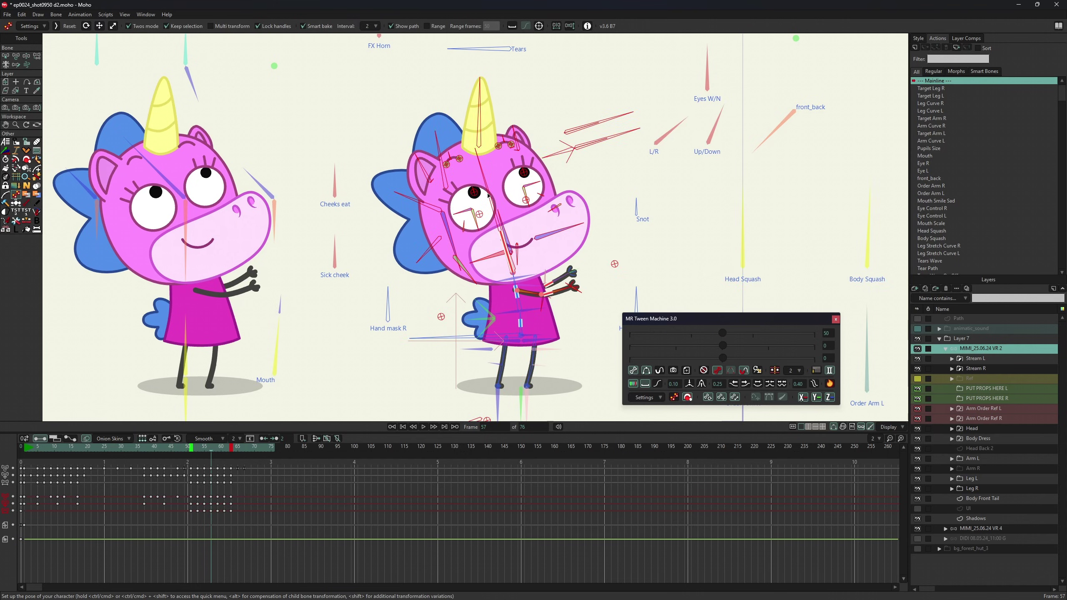
pyautogui.keyDown('shift'); pyautogui.click(580, 145); pyautogui.keyUp('shift')
pyautogui.click(830, 384)
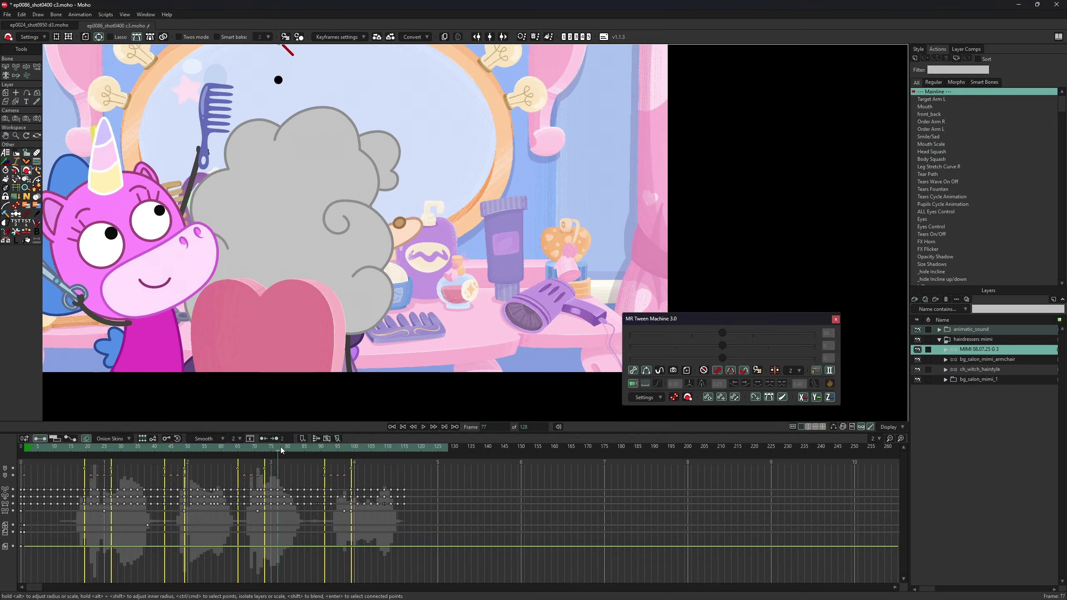
# In the ep0086_shot0400 c3 shot, go to frame 69, select the horn's points, and raise the Tween Machine's third slider slightly
pyautogui.moveTo(280, 447); pyautogui.dragTo(250, 449)
pyautogui.click(87, 38)
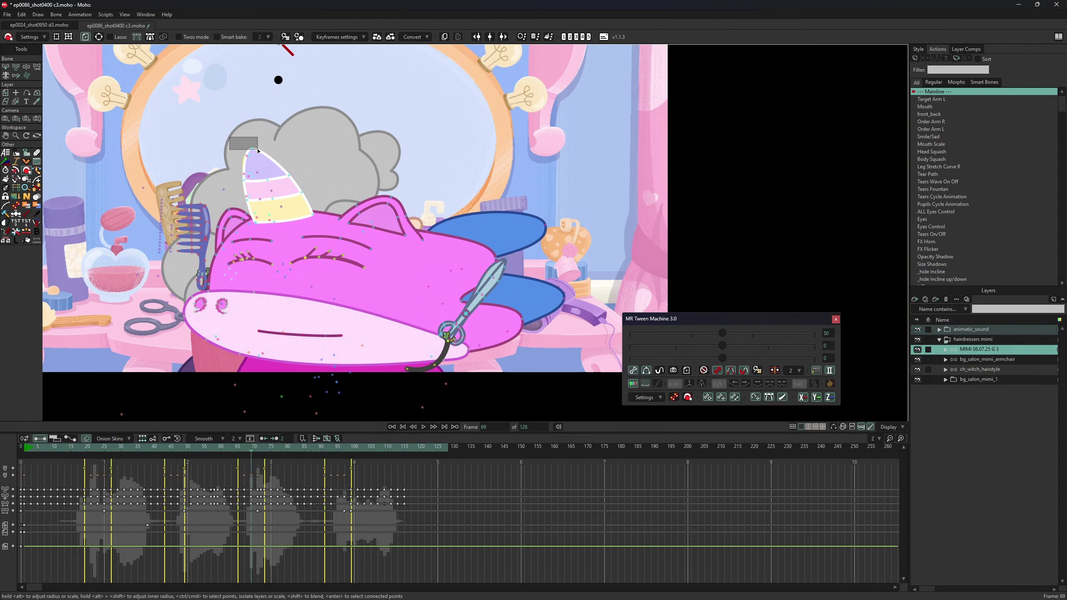
pyautogui.click(98, 37)
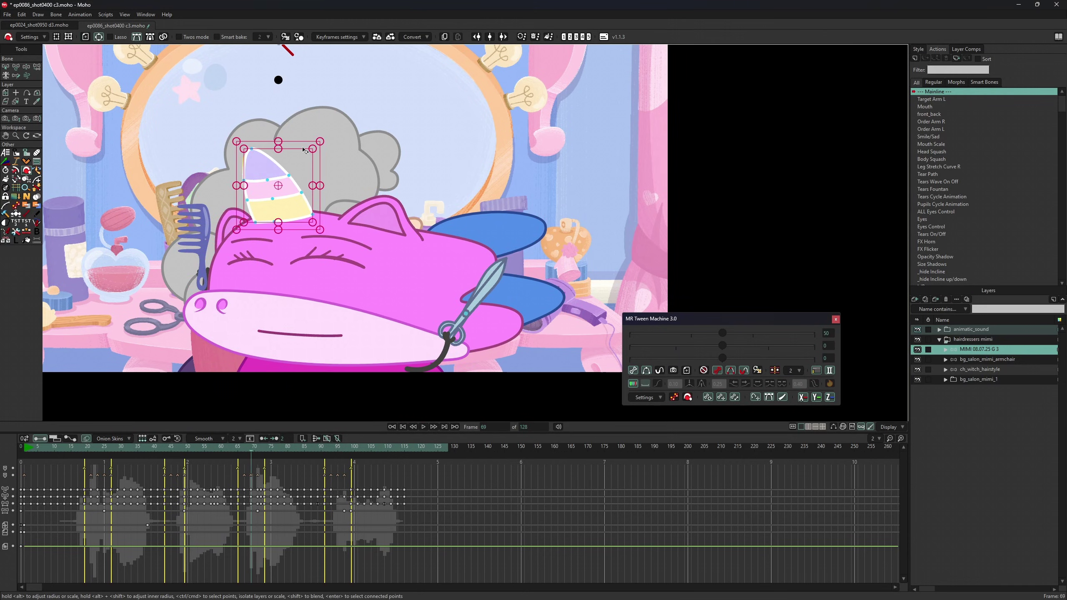
pyautogui.moveTo(722, 357); pyautogui.dragTo(741, 358)
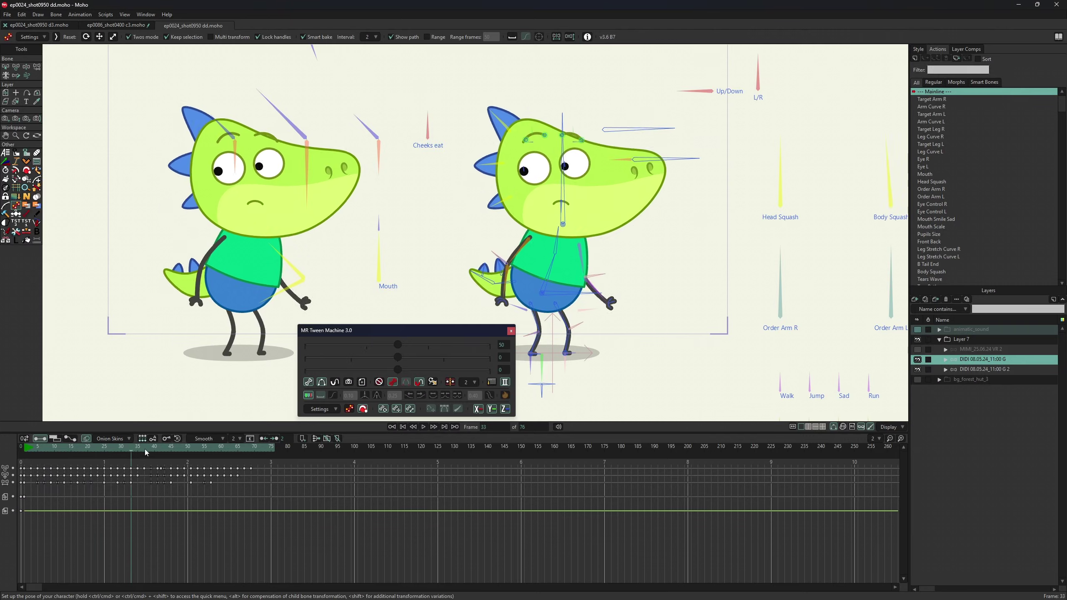
# In the ep0024_shot0950 dd crocodile shot, move to frame 29 and select the body bones plus L/R, Up/Down, Head Squash and Body Squash
pyautogui.moveTo(145, 448); pyautogui.dragTo(119, 449)
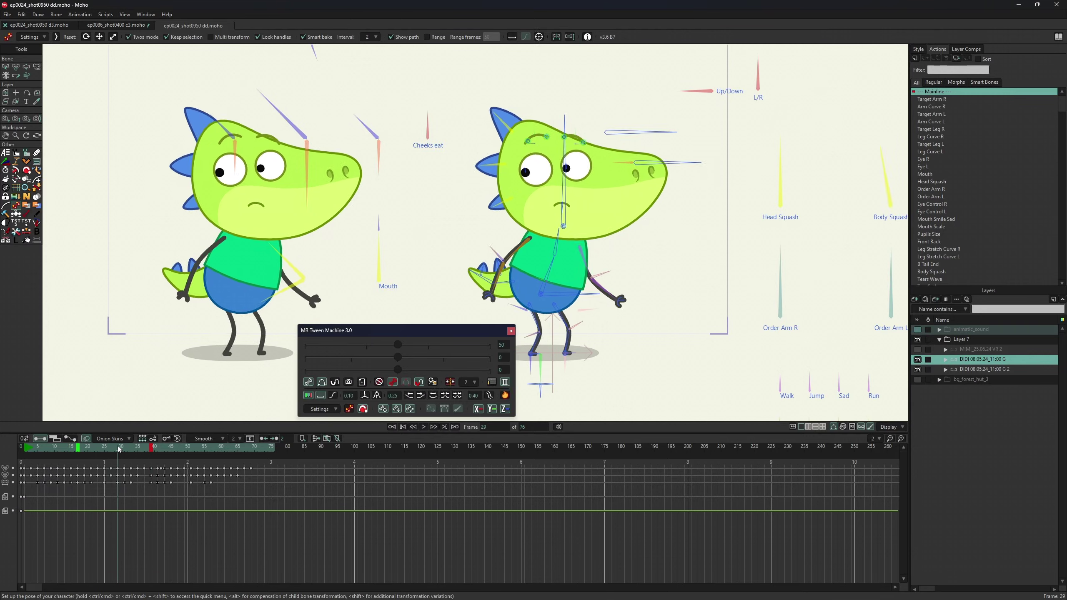
pyautogui.doubleClick(559, 296)
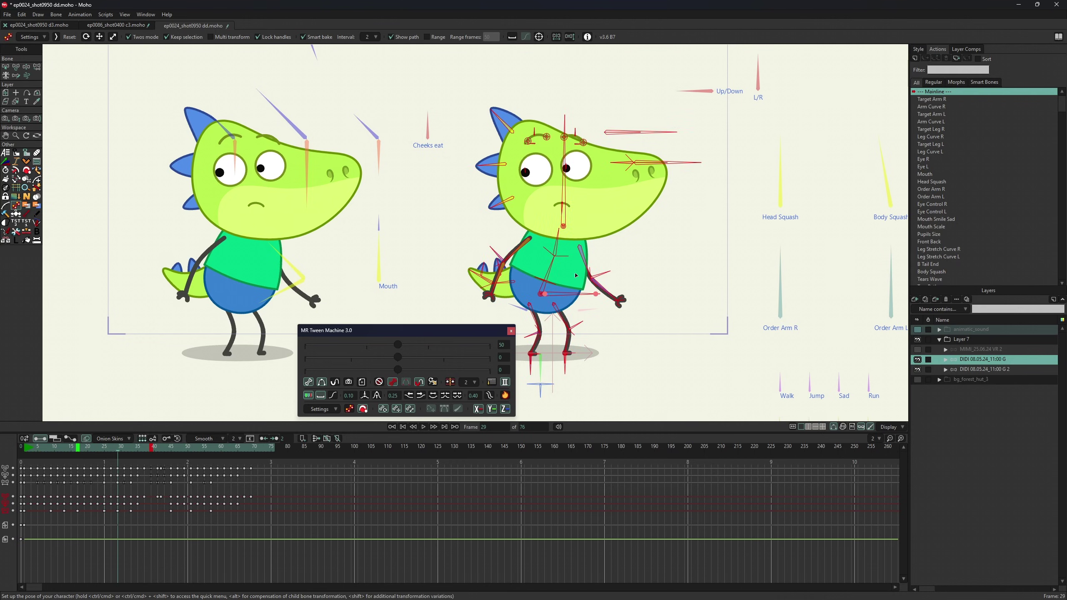
pyautogui.click(668, 167)
pyautogui.moveTo(702, 65); pyautogui.dragTo(896, 237)
# Apply the flame-marked operation once and smoothing twice to the crocodile's selected bones across the marked range
pyautogui.click(509, 397)
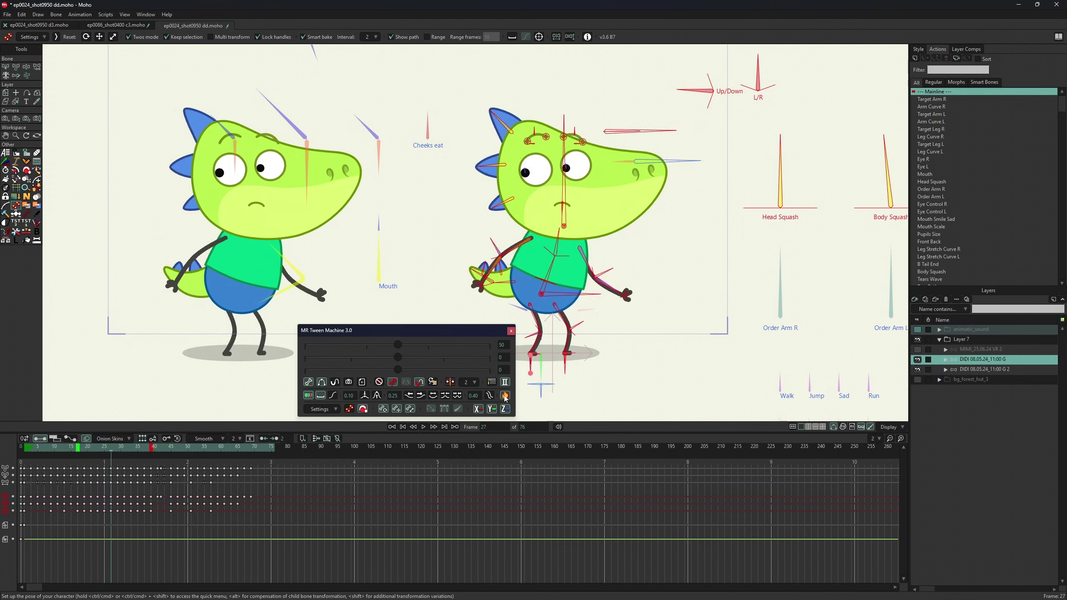
pyautogui.click(492, 397)
pyautogui.click(491, 397)
pyautogui.click(490, 396)
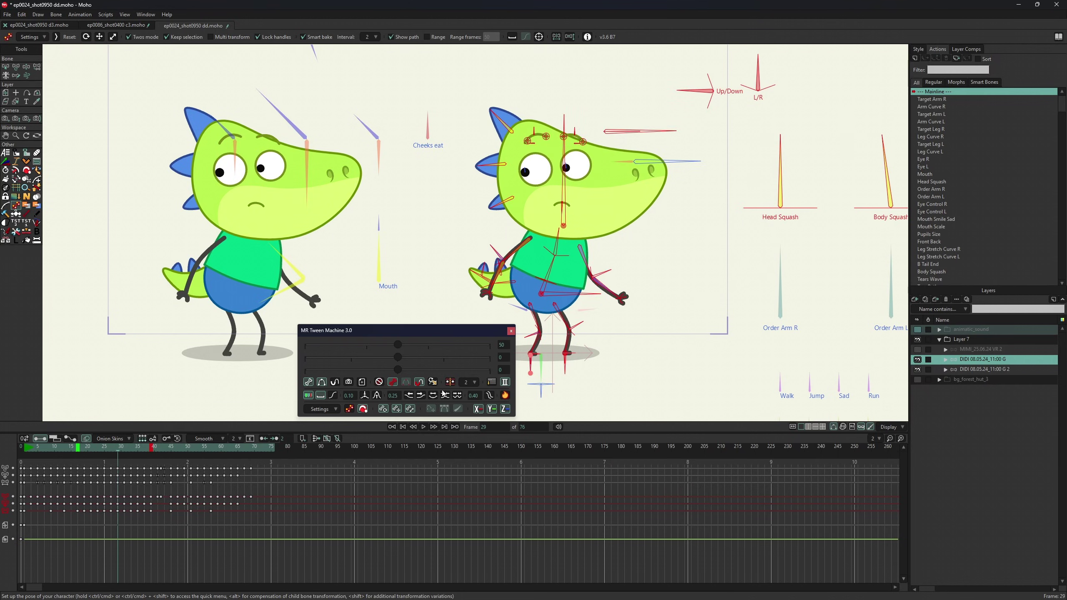